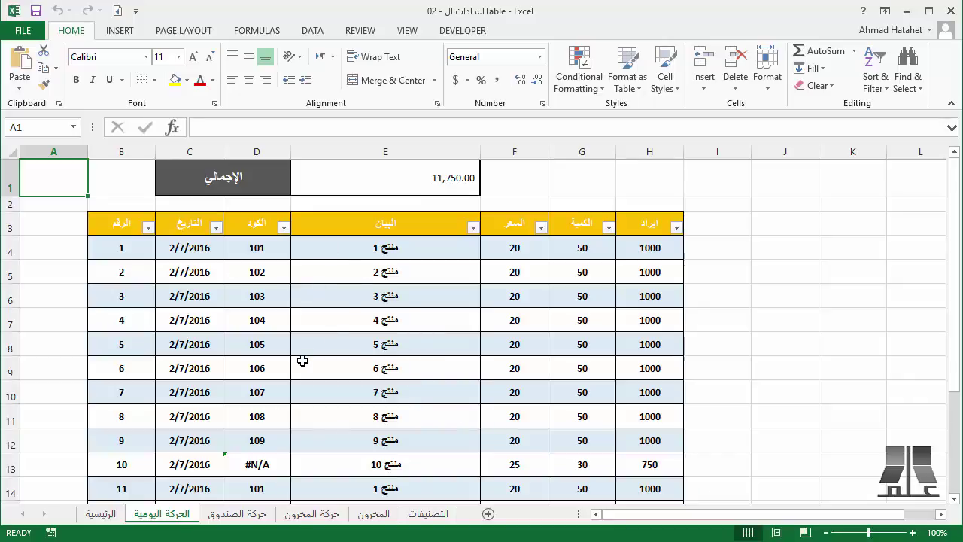
# Select cell E6 inside the daily-movement table
pyautogui.click(308, 302)
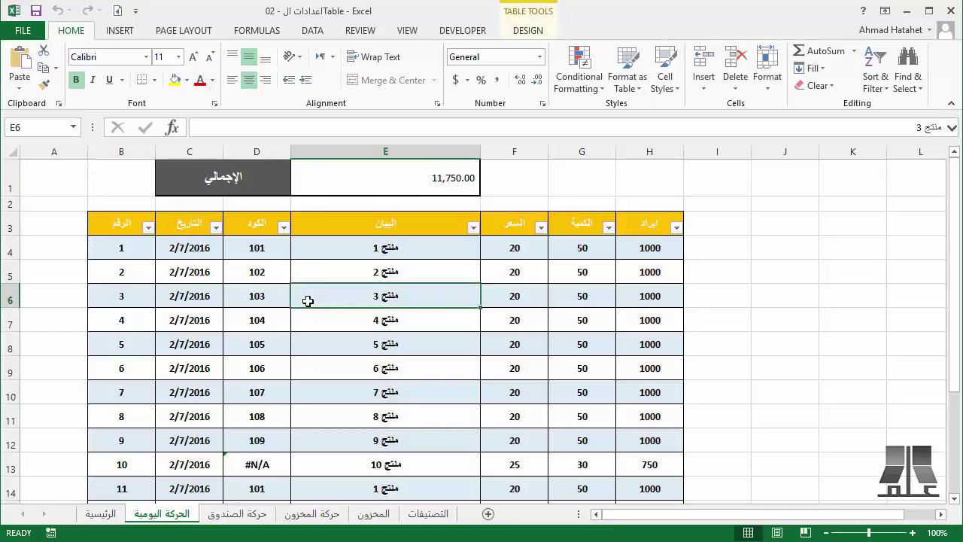
# Toggle Table2's header row off and on, and remove the header's filter buttons
pyautogui.click(528, 31)
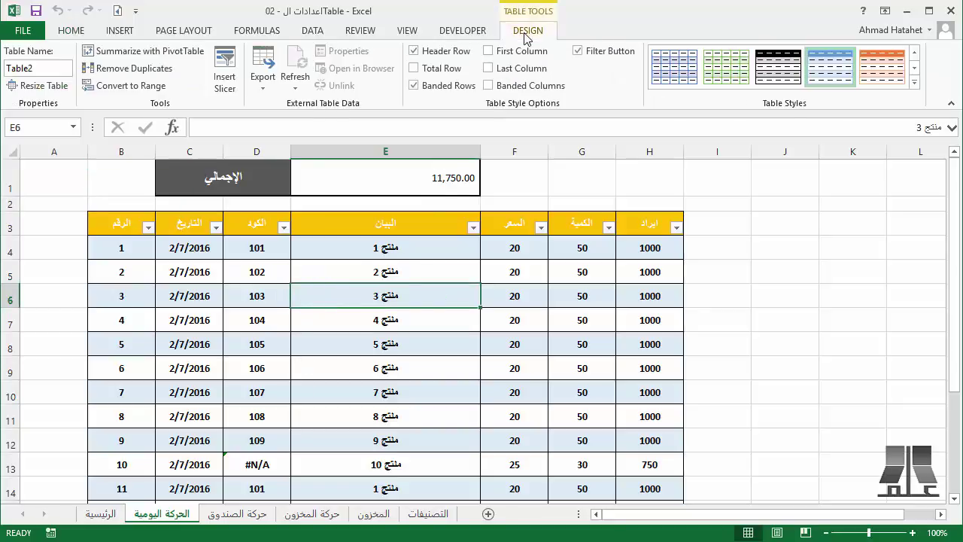
pyautogui.click(208, 275)
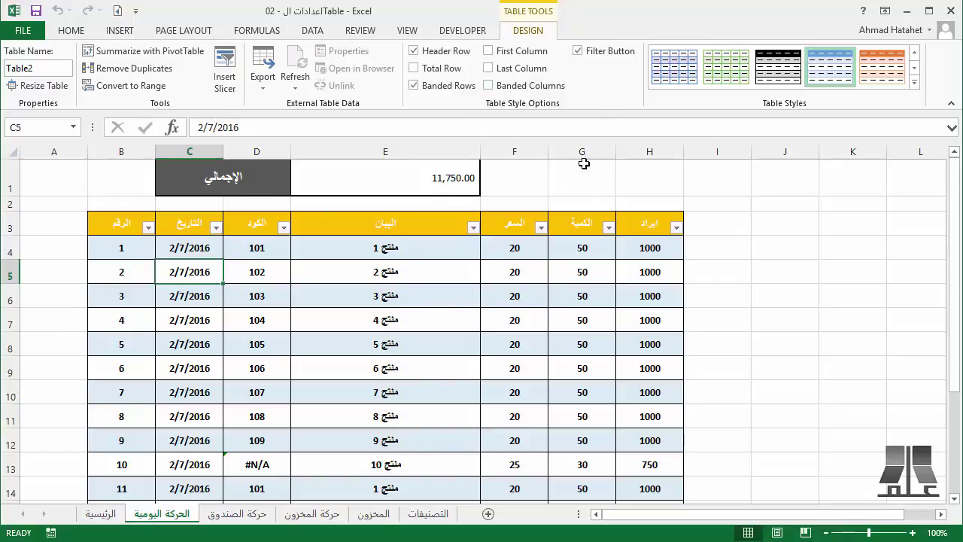
pyautogui.click(588, 53)
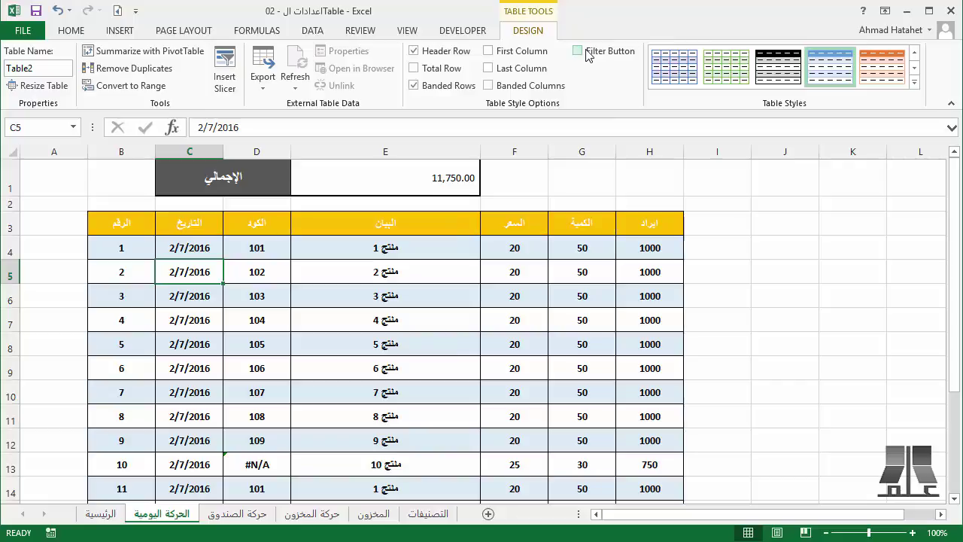
pyautogui.click(456, 55)
pyautogui.click(456, 54)
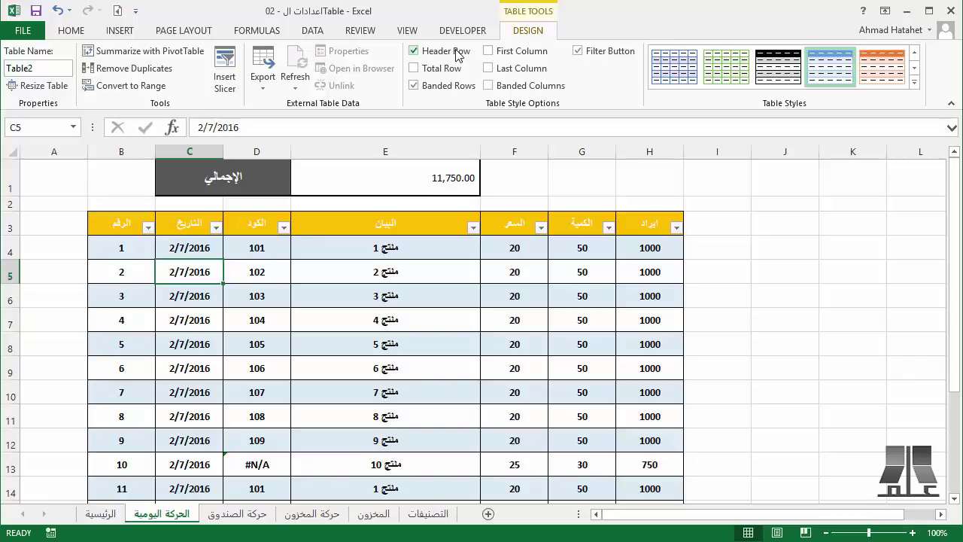
pyautogui.click(456, 54)
pyautogui.scroll(-3, 471, 215)
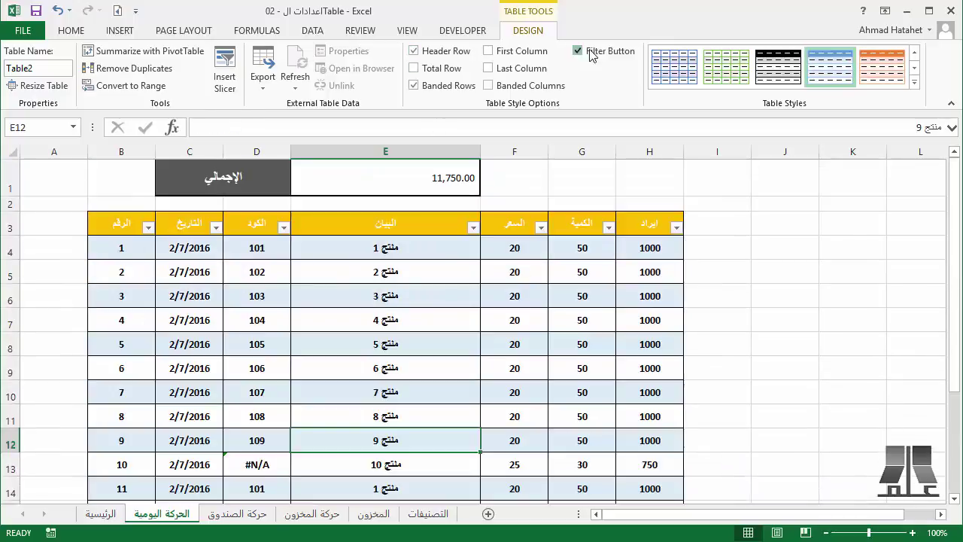
pyautogui.click(592, 54)
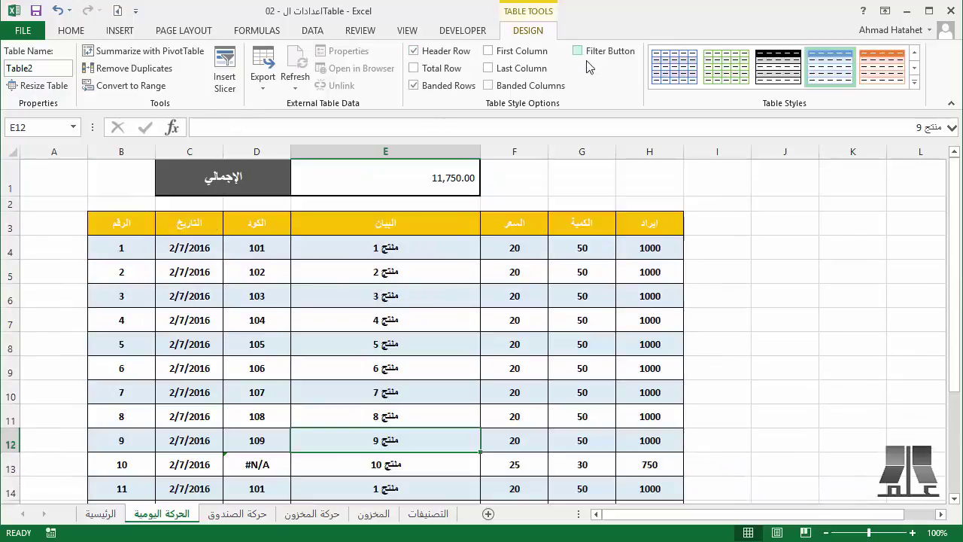
# Add a Total row to Table2, keeping Sum for the ايراد total in H16
pyautogui.click(437, 70)
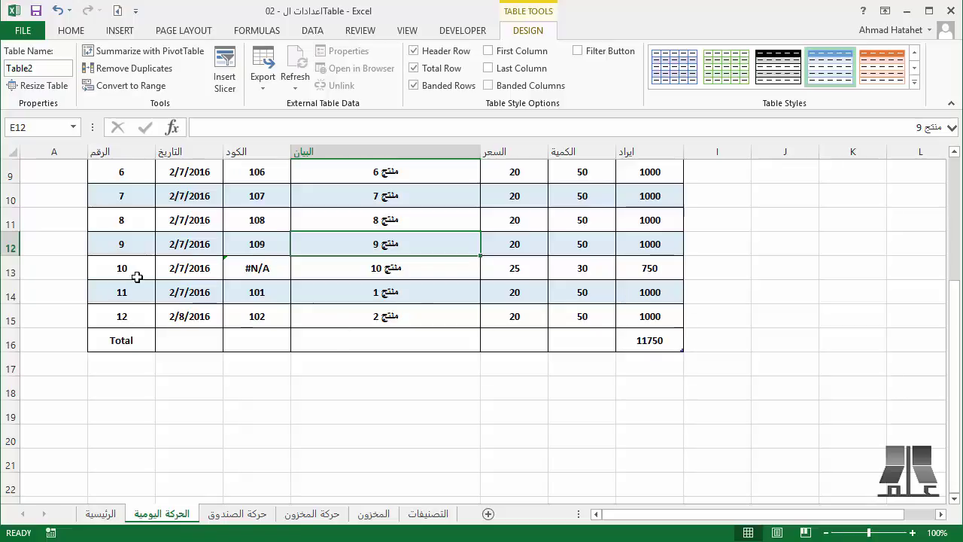
pyautogui.click(93, 340)
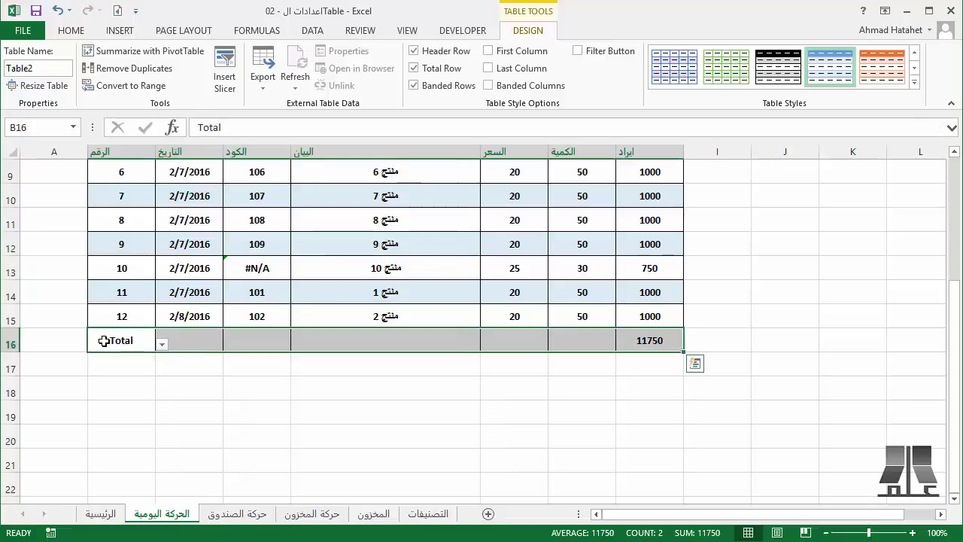
pyautogui.click(645, 338)
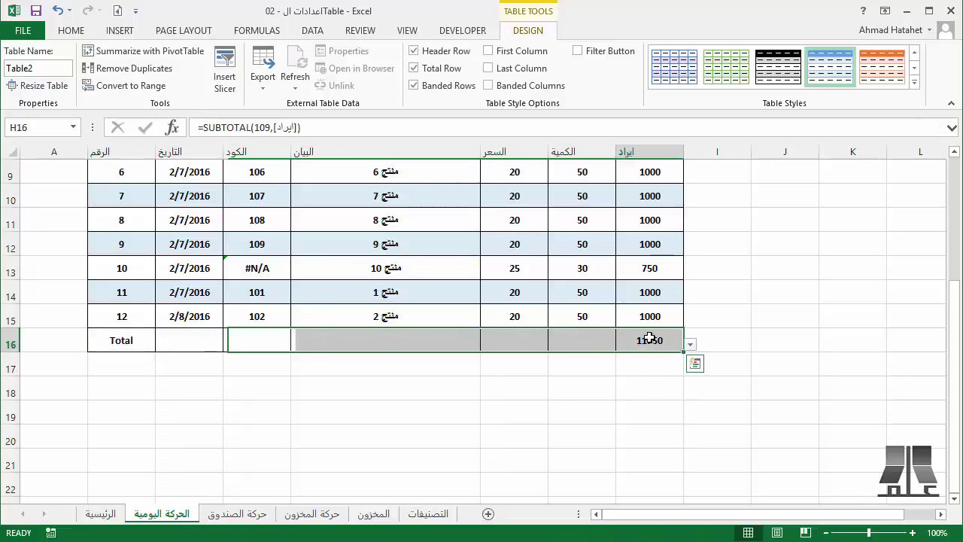
pyautogui.click(691, 345)
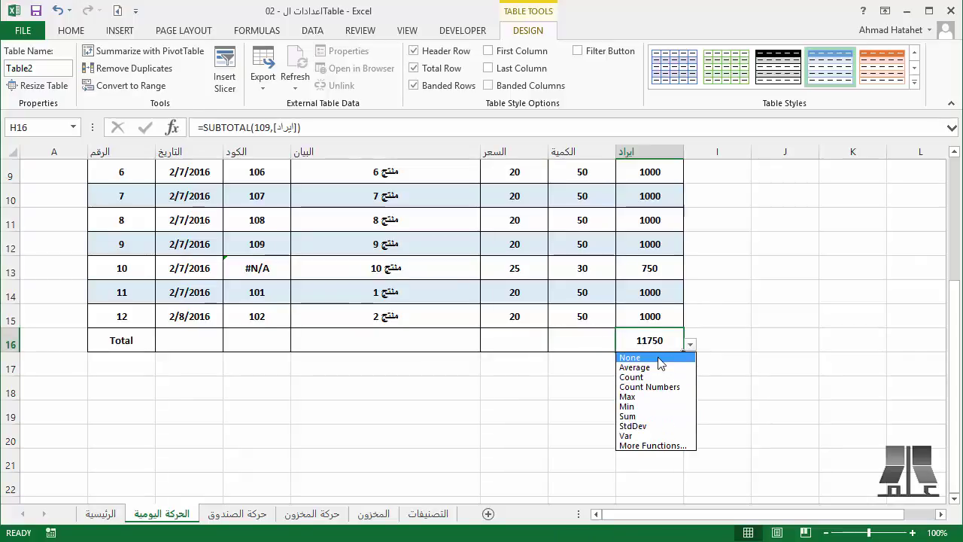
pyautogui.click(666, 419)
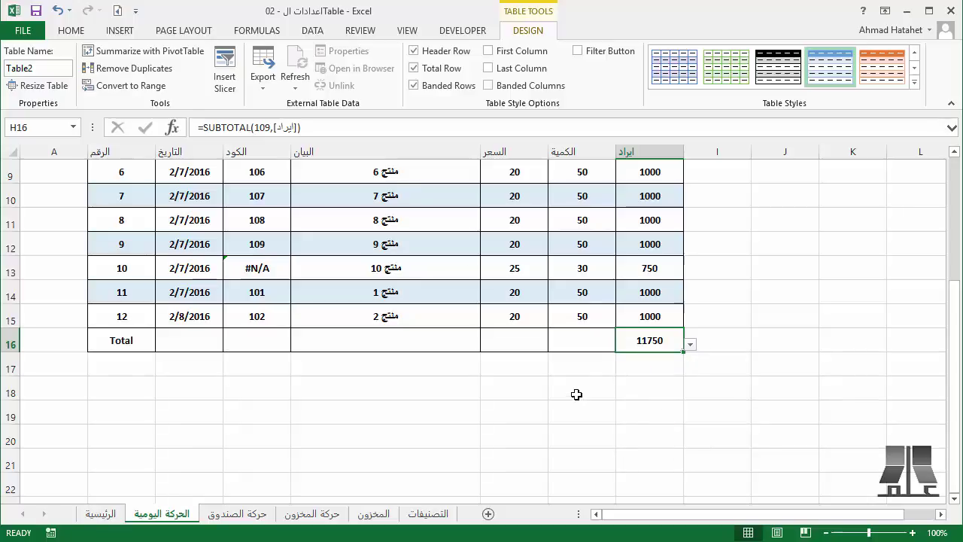
# Set the الكمية (G16) and السعر (F16) totals to Average
pyautogui.click(579, 343)
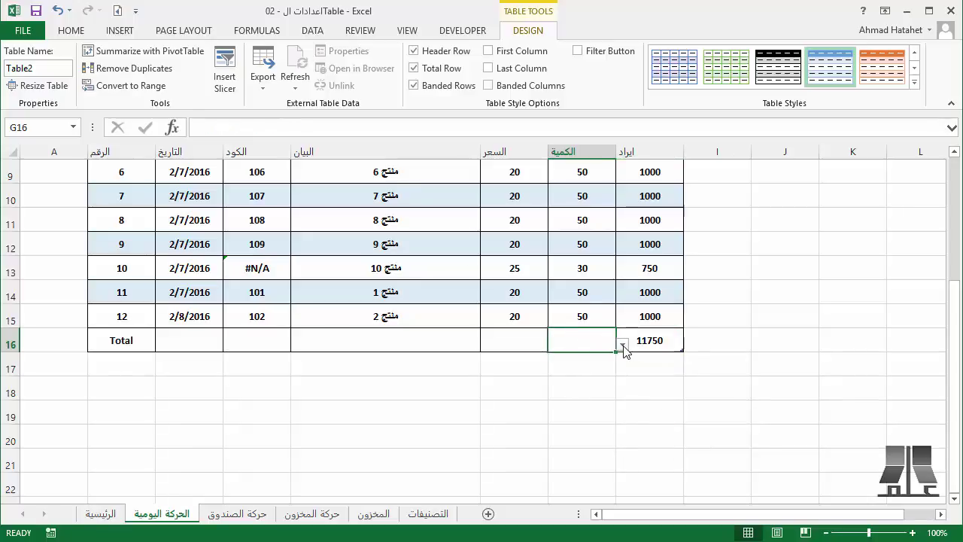
pyautogui.click(623, 345)
pyautogui.click(607, 368)
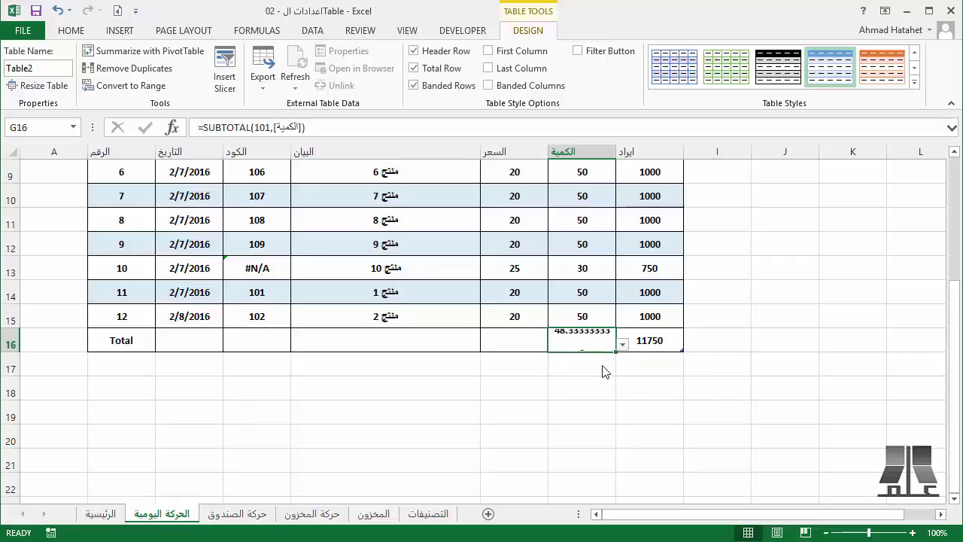
pyautogui.click(526, 345)
pyautogui.click(555, 344)
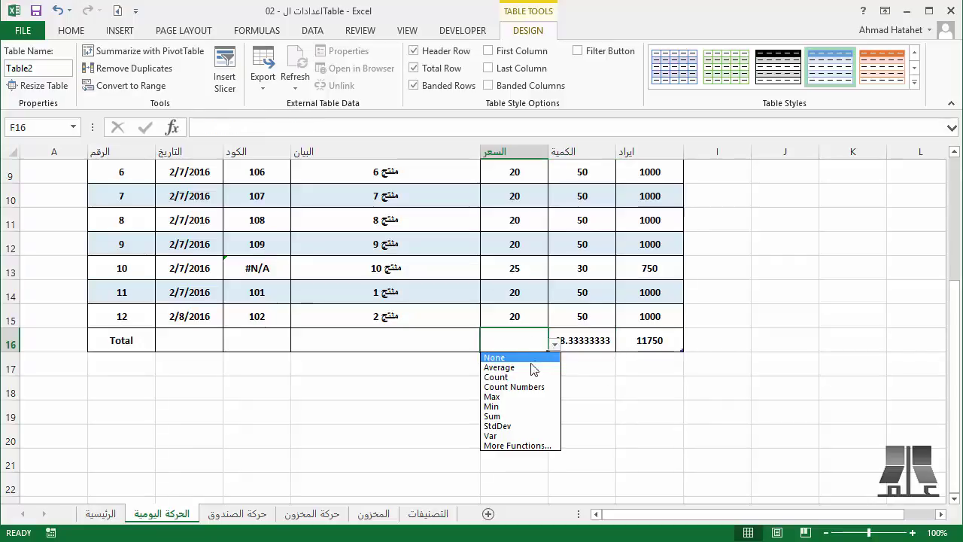
pyautogui.click(531, 369)
pyautogui.scroll(3, 178, 357)
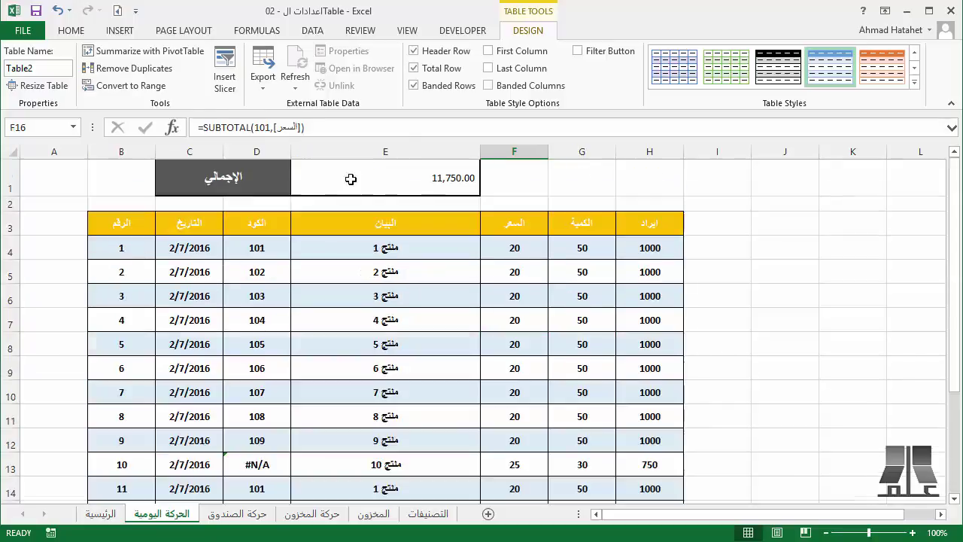
pyautogui.click(445, 88)
pyautogui.scroll(-2, 383, 178)
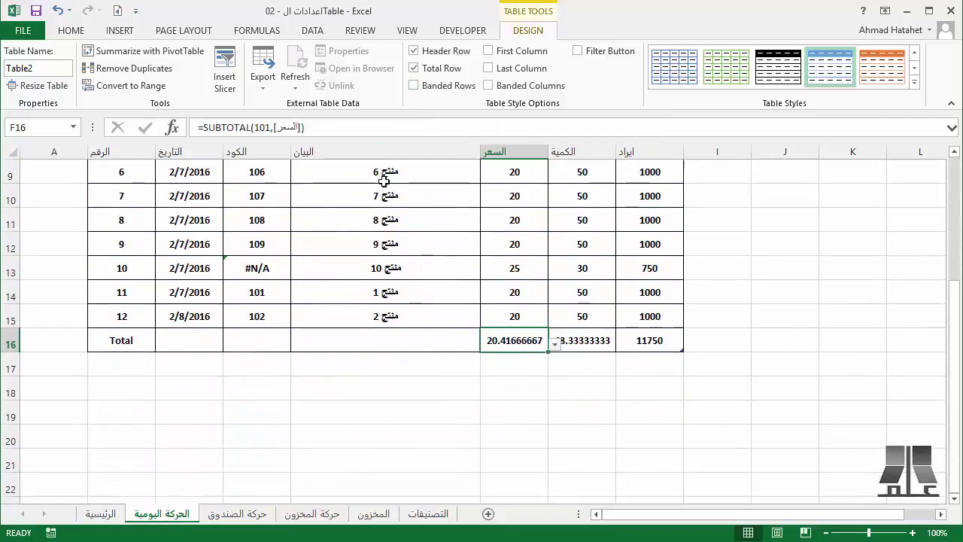
pyautogui.scroll(2, 383, 180)
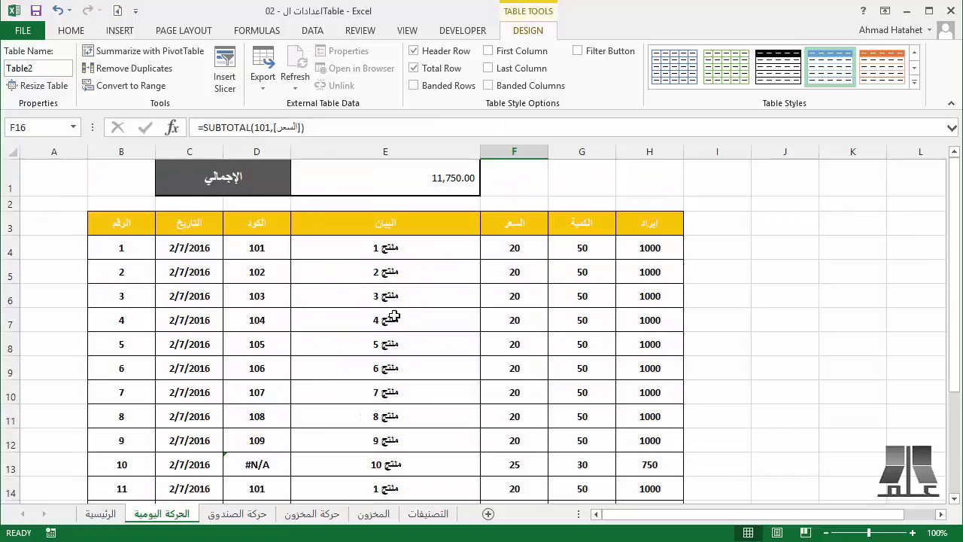
pyautogui.click(445, 86)
pyautogui.scroll(-3, 383, 301)
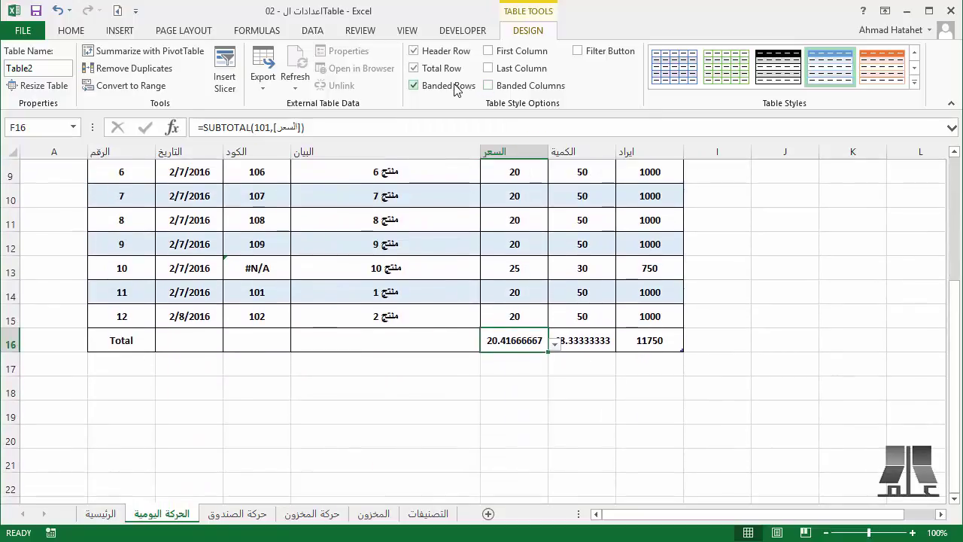
pyautogui.click(455, 87)
pyautogui.scroll(2, 454, 209)
pyautogui.scroll(1, 454, 209)
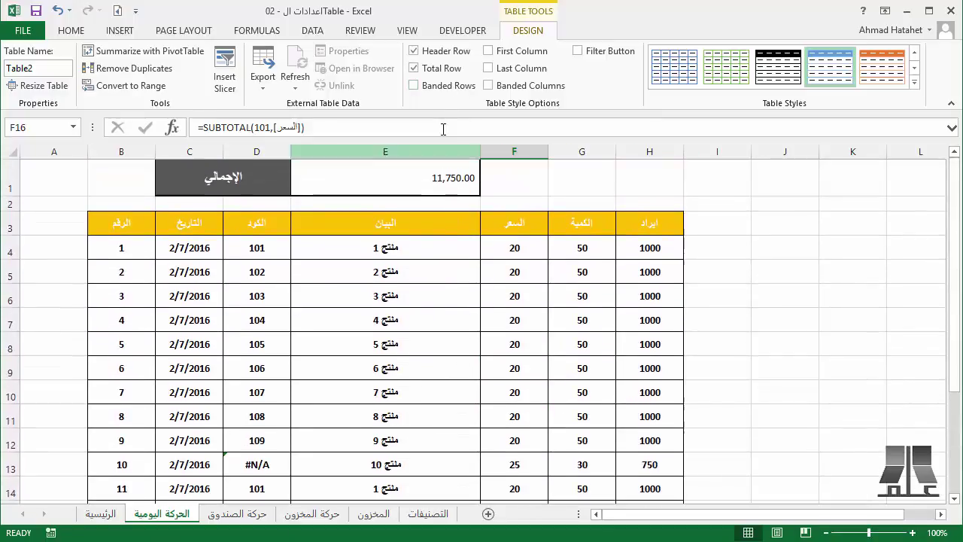
pyautogui.click(445, 69)
pyautogui.click(532, 53)
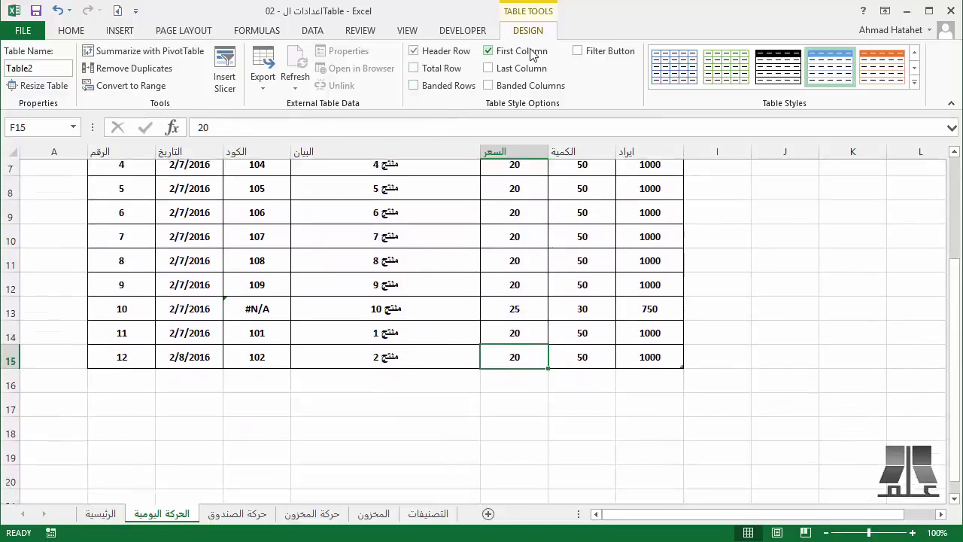
pyautogui.scroll(3, 463, 226)
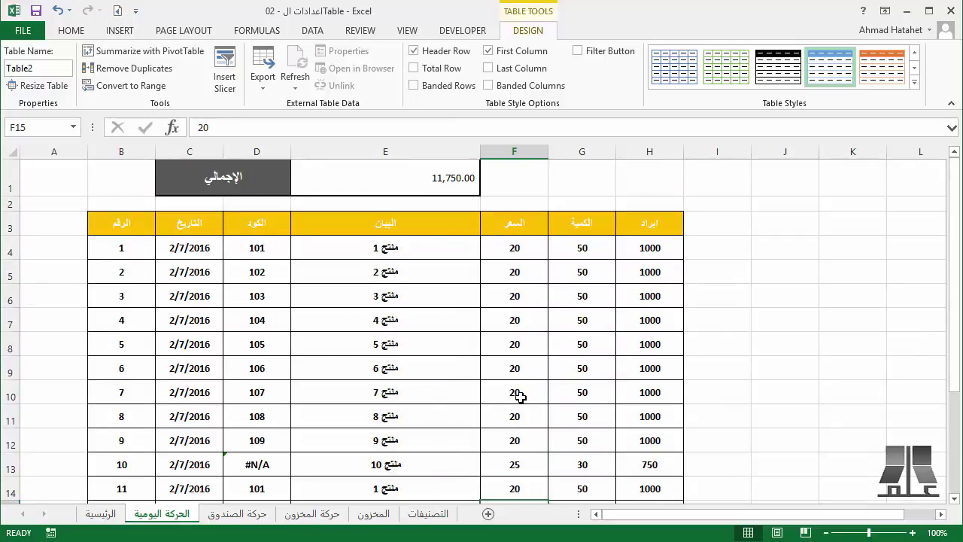
pyautogui.click(379, 367)
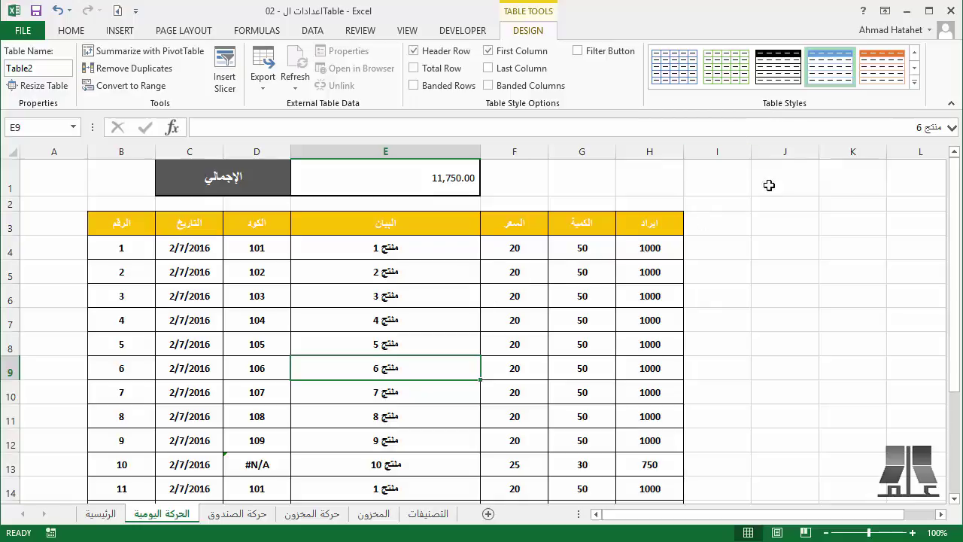
# Apply a yellow Medium table style to Table2
pyautogui.click(75, 31)
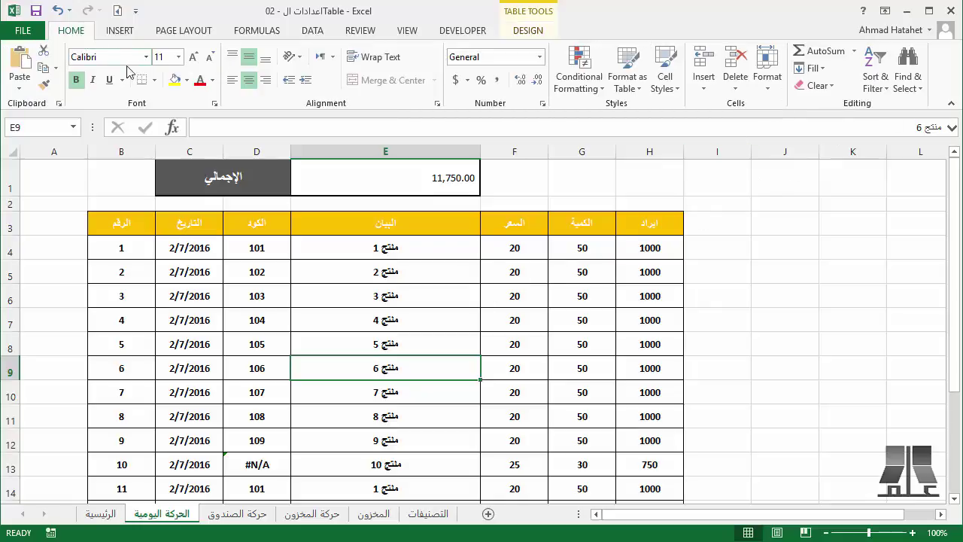
pyautogui.click(531, 30)
pyautogui.click(915, 82)
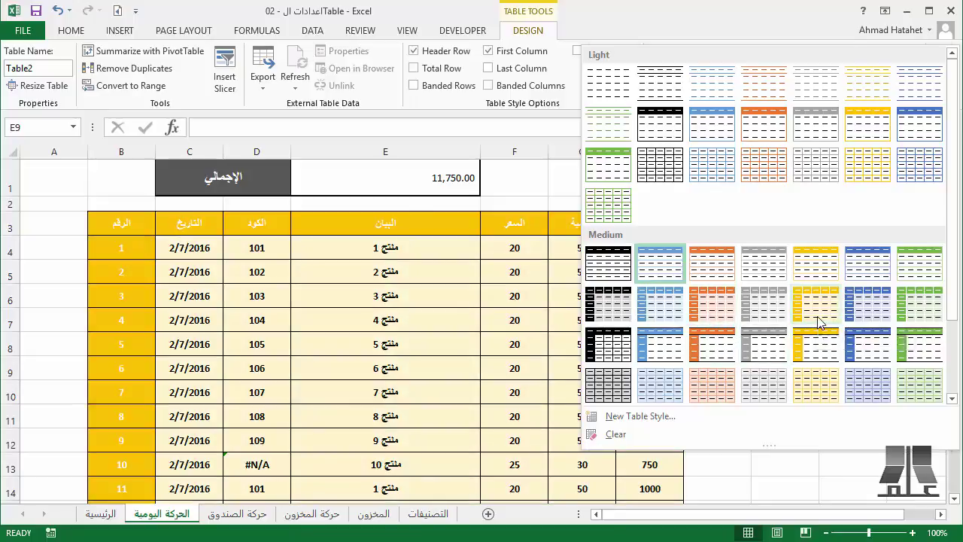
pyautogui.click(819, 321)
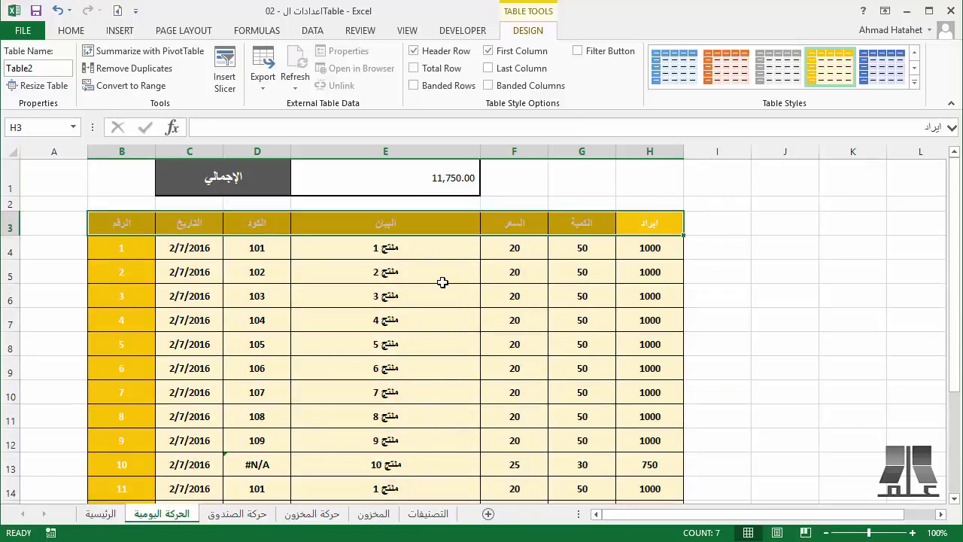
# Turn off First Column emphasis and turn on Banded Rows for Table2
pyautogui.click(70, 33)
pyautogui.click(187, 80)
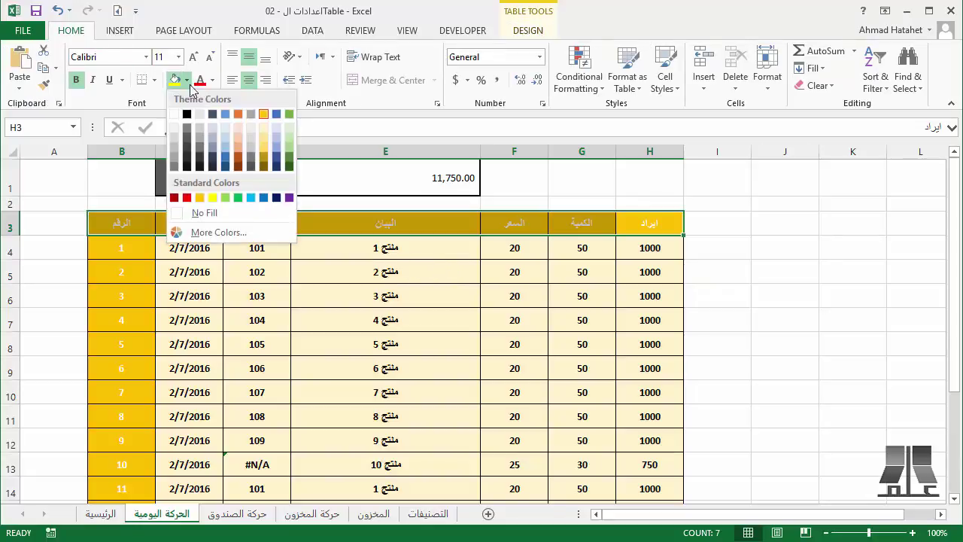
pyautogui.click(230, 294)
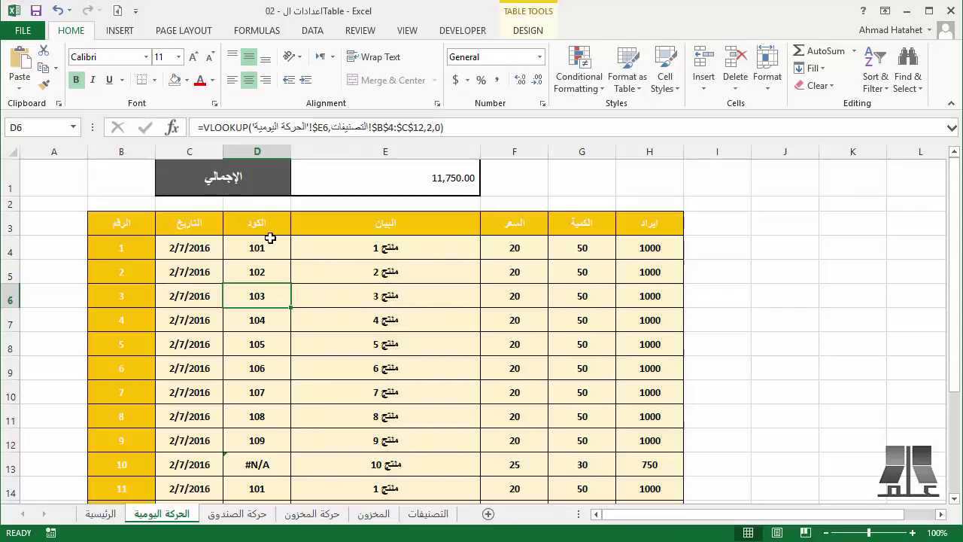
pyautogui.click(526, 31)
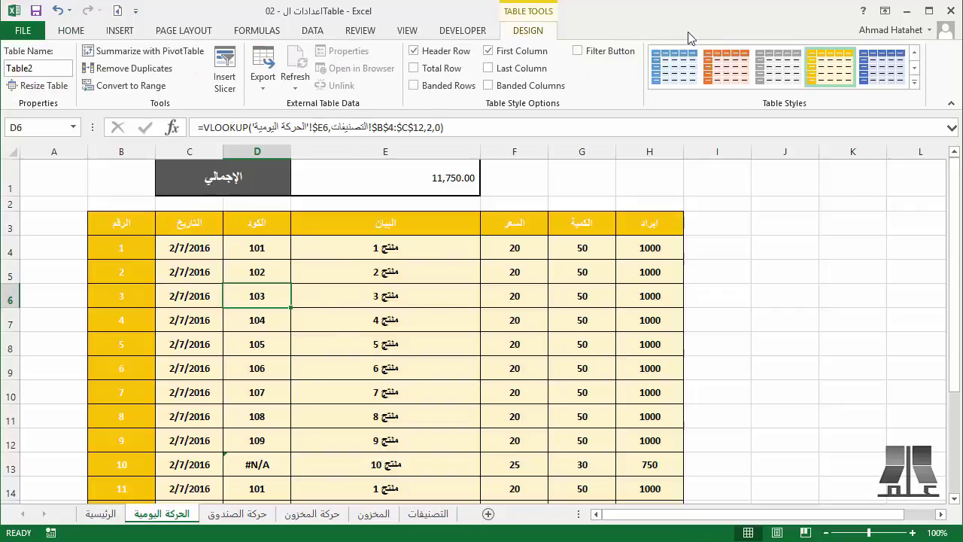
pyautogui.click(488, 50)
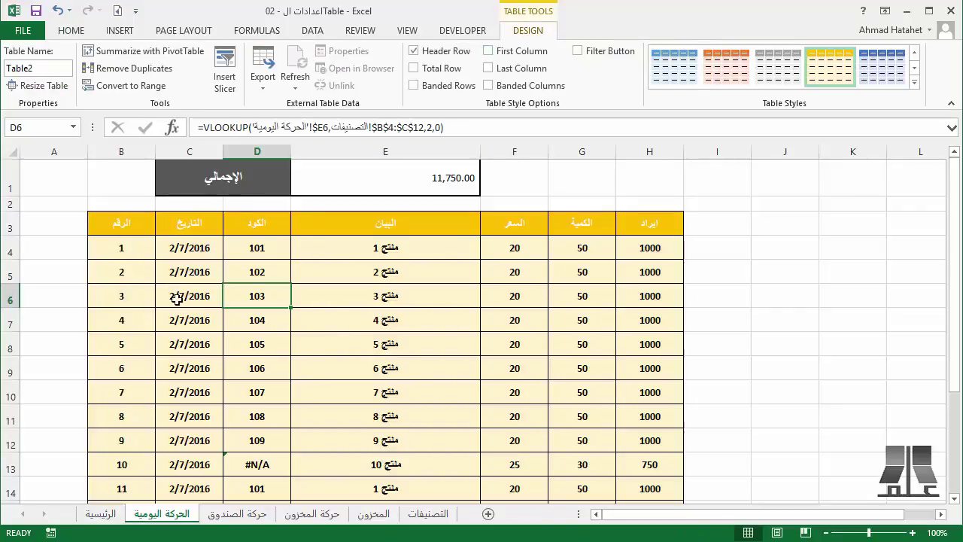
pyautogui.click(439, 85)
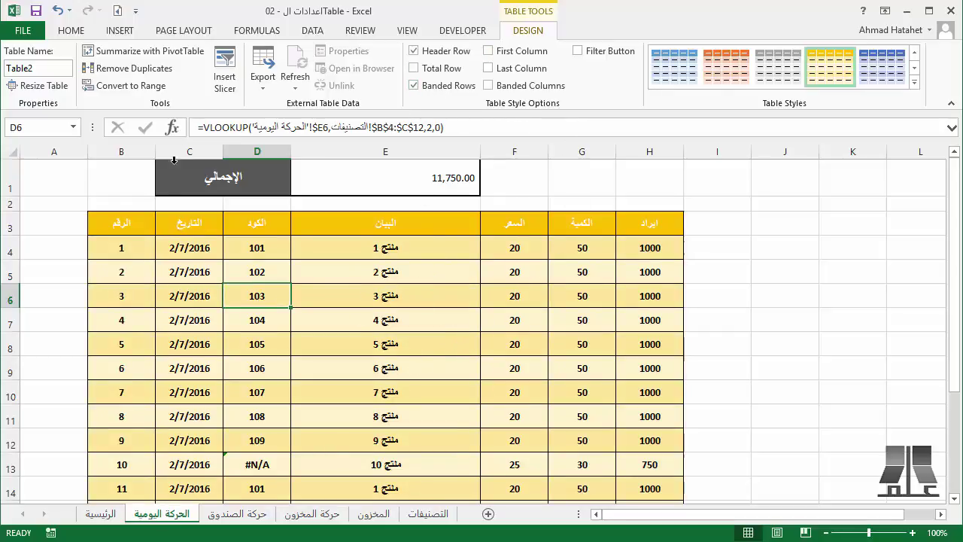
pyautogui.click(43, 67)
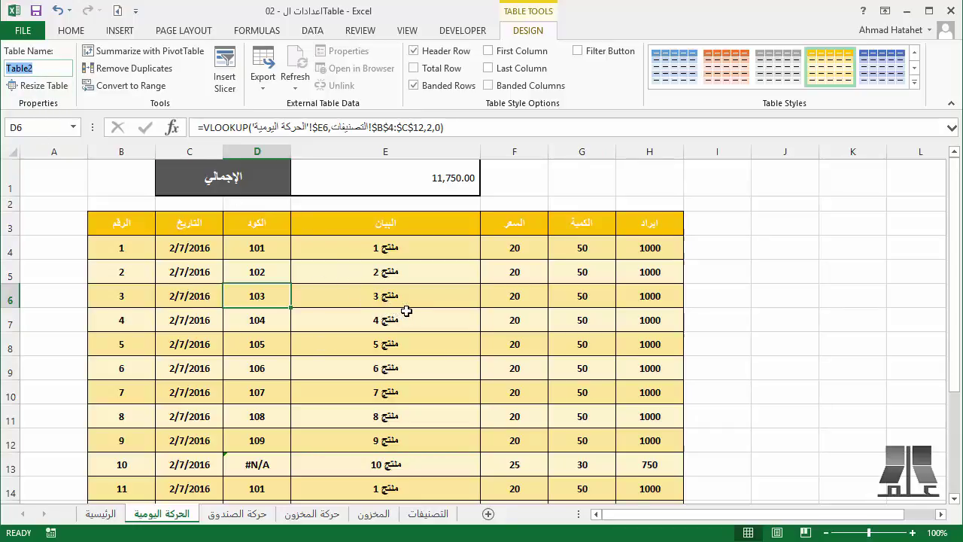
pyautogui.click(801, 272)
pyautogui.write('=')
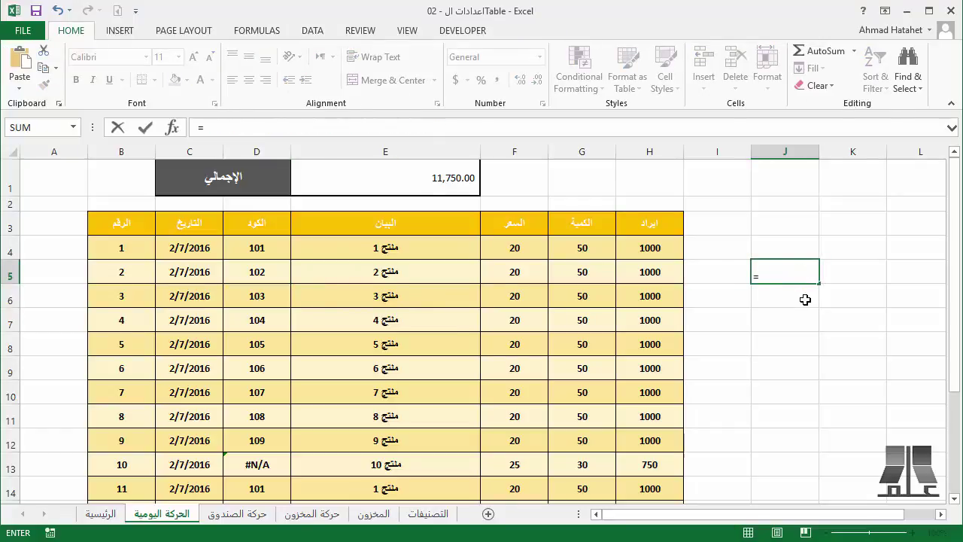
pyautogui.write('ف')
pyautogui.write('tab')
pyautogui.doubleClick(804, 295)
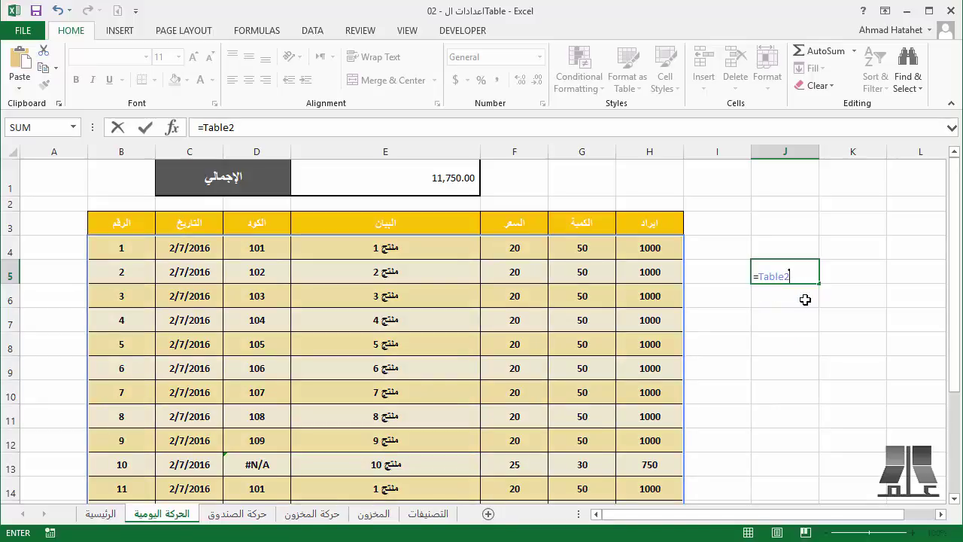
pyautogui.press('BackSpace')
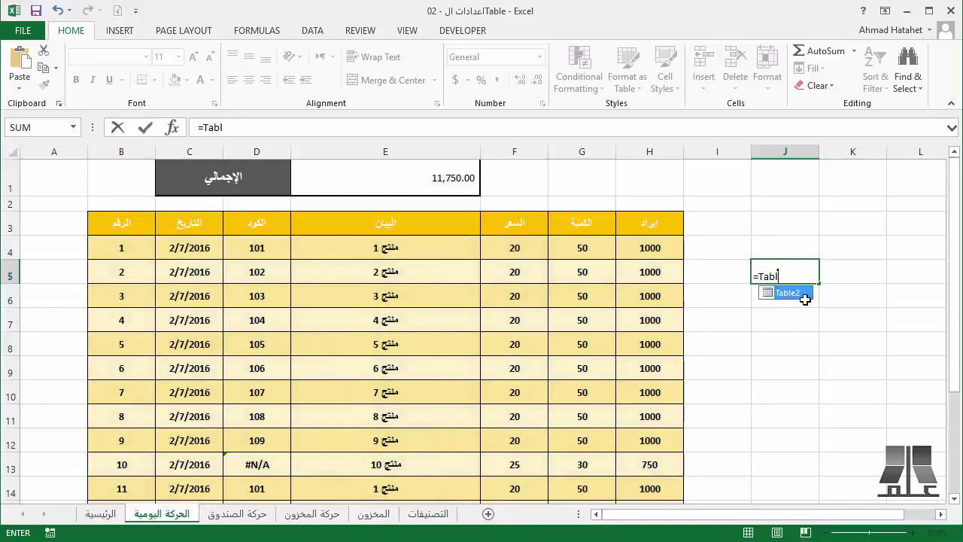
pyautogui.press('BackSpace')
pyautogui.press('BackSpace')
pyautogui.press('BackSpace')
pyautogui.press('Escape')
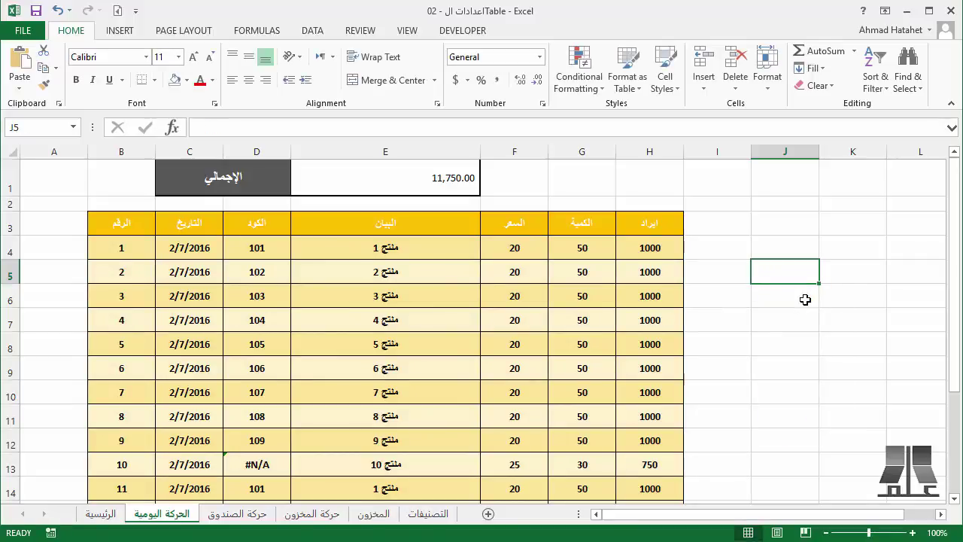
# Review Table2 down to its last row, then return to its design options
pyautogui.click(536, 291)
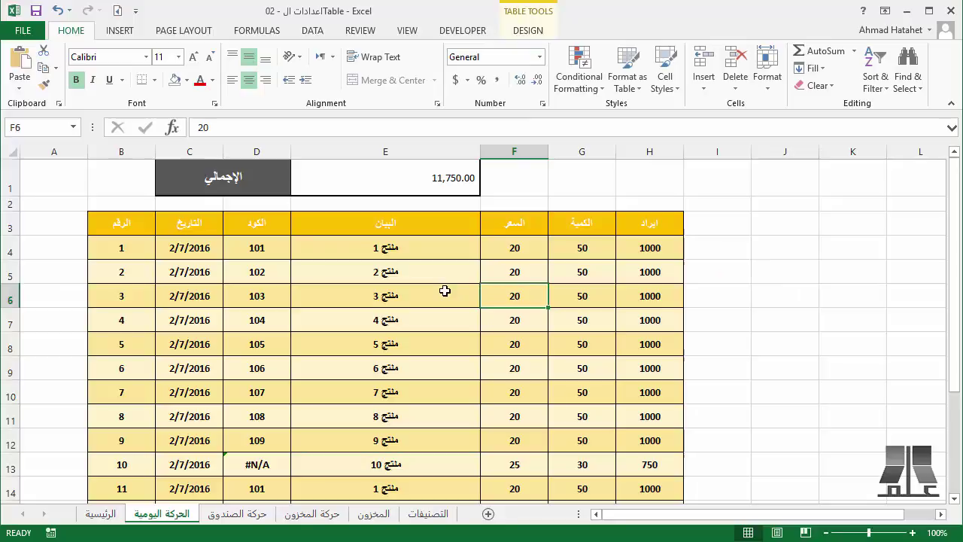
pyautogui.scroll(-1, 542, 80)
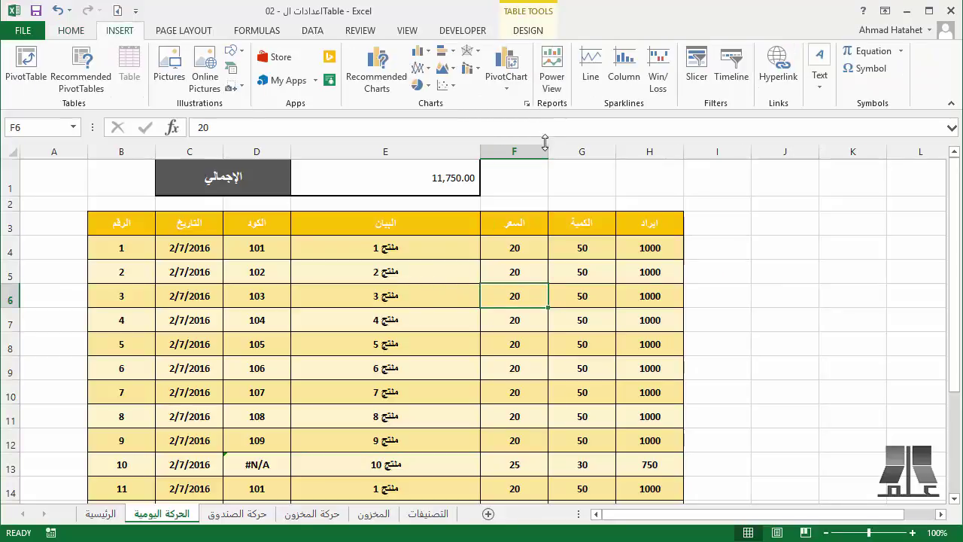
pyautogui.scroll(-2, 546, 258)
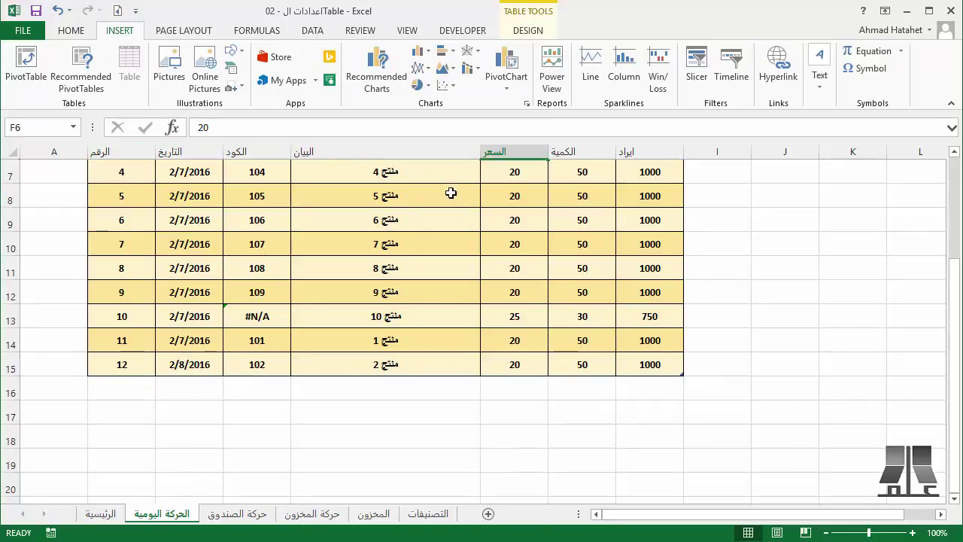
pyautogui.click(121, 388)
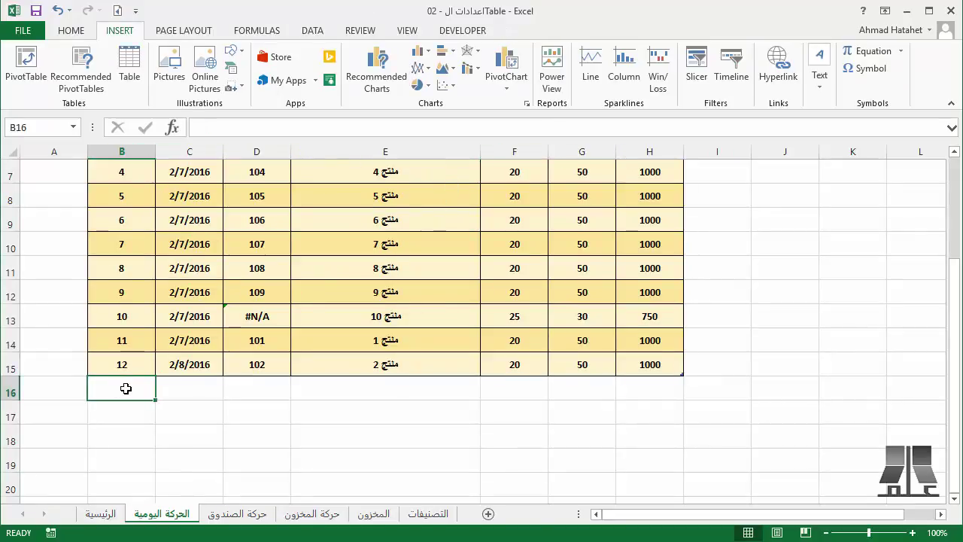
pyautogui.scroll(2, 124, 387)
pyautogui.scroll(-2, 128, 388)
pyautogui.click(190, 296)
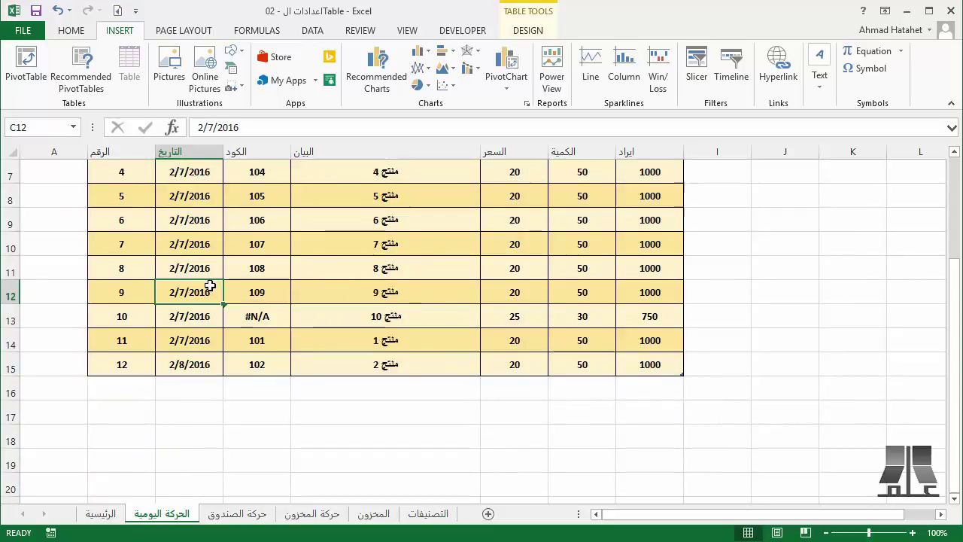
pyautogui.scroll(2, 153, 365)
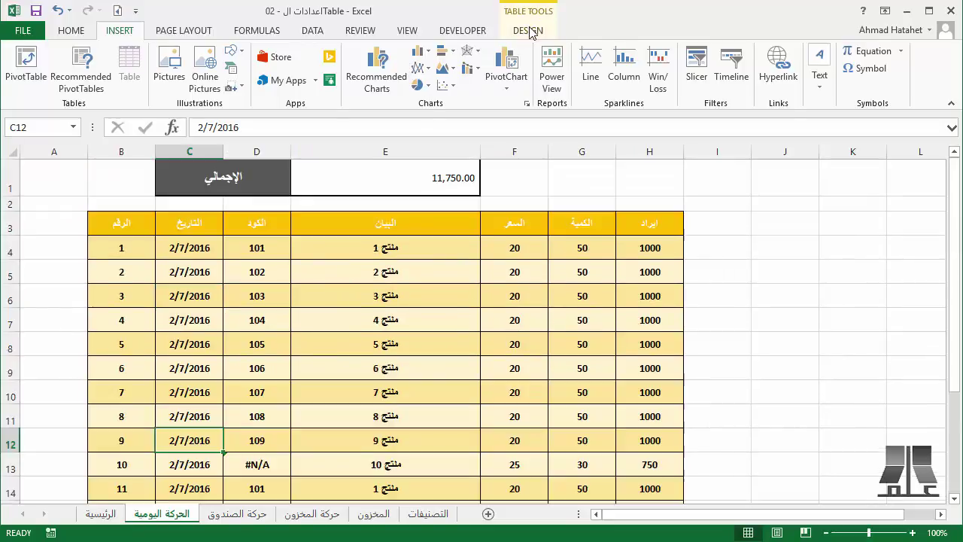
pyautogui.click(529, 30)
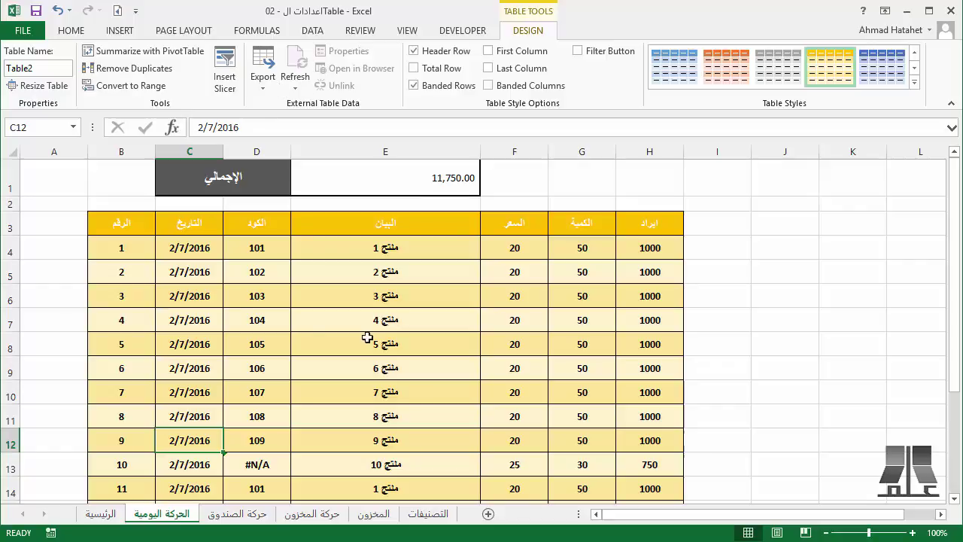
# Insert a slicer on Table2 for the البيان field
pyautogui.click(223, 76)
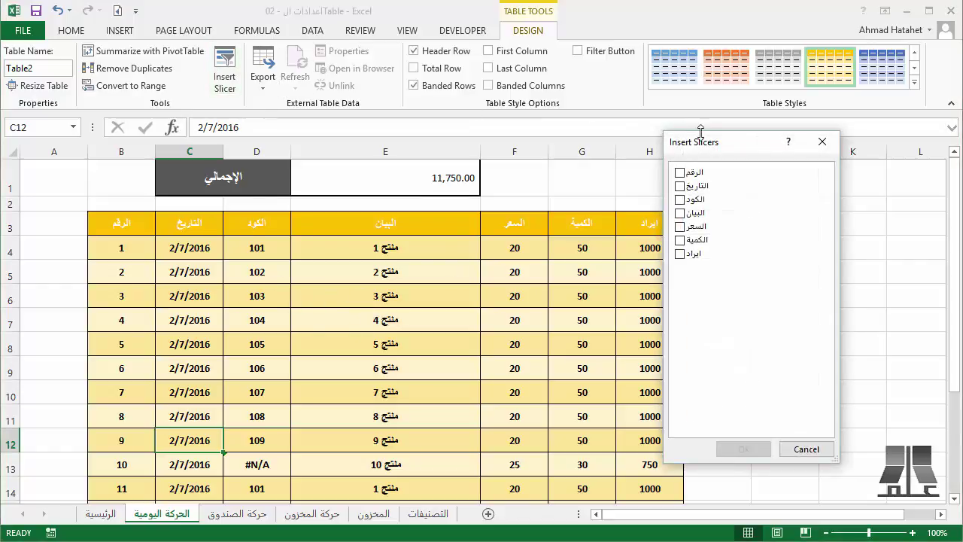
pyautogui.moveTo(710, 133)
pyautogui.mouseDown()
pyautogui.moveTo(719, 208)
pyautogui.moveTo(823, 179)
pyautogui.mouseUp()
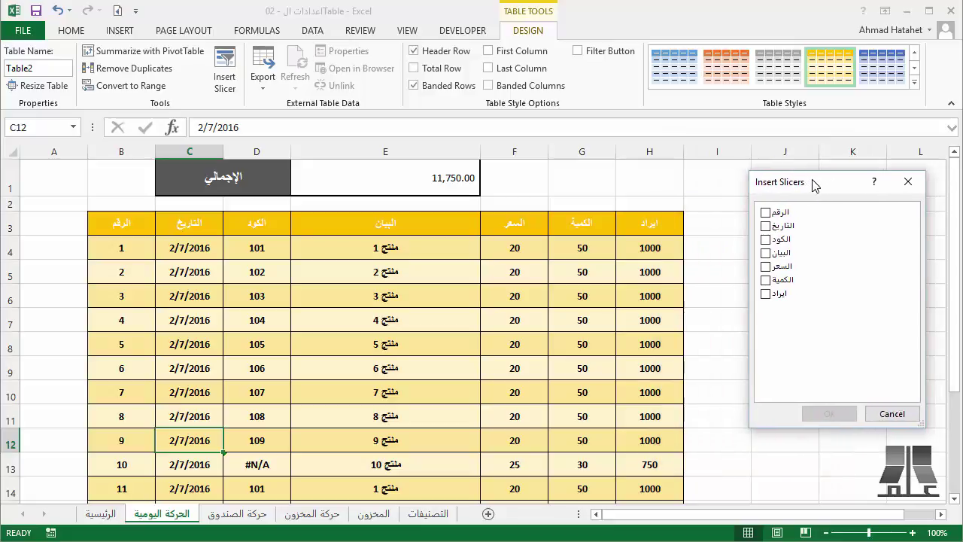
pyautogui.click(766, 253)
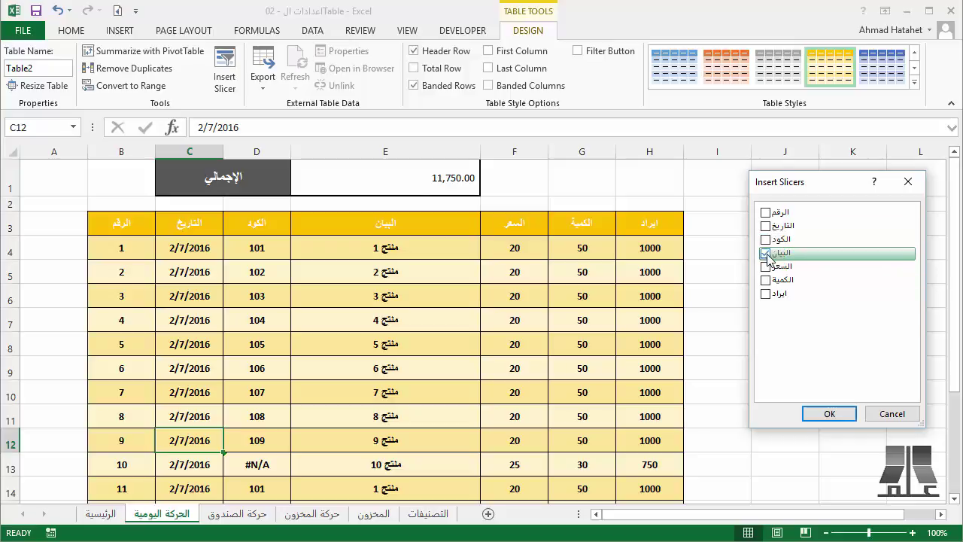
pyautogui.click(828, 413)
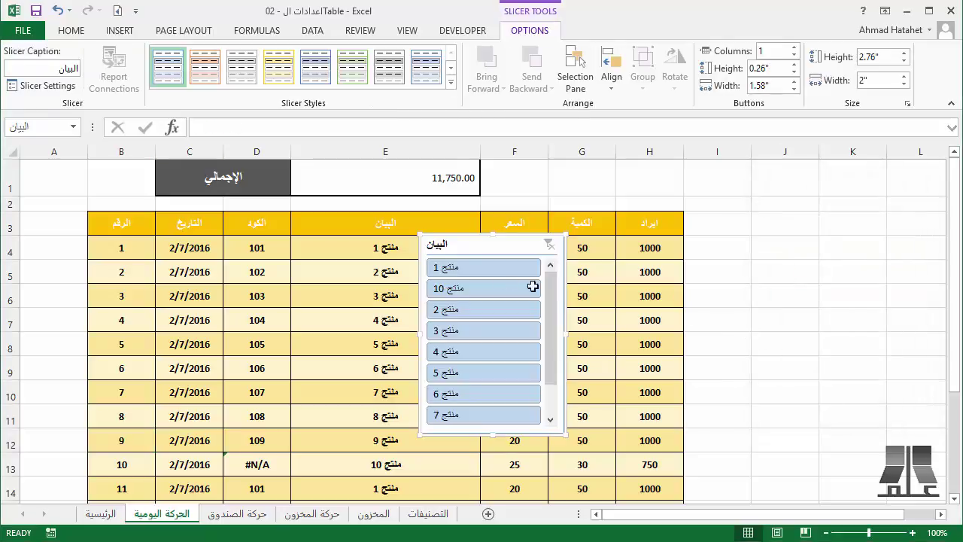
# Move and enlarge the slicer, try filtering by منتج 1, منتج 3, then 3–5, and clear
pyautogui.moveTo(473, 254)
pyautogui.mouseDown()
pyautogui.moveTo(705, 233)
pyautogui.moveTo(807, 181)
pyautogui.mouseUp()
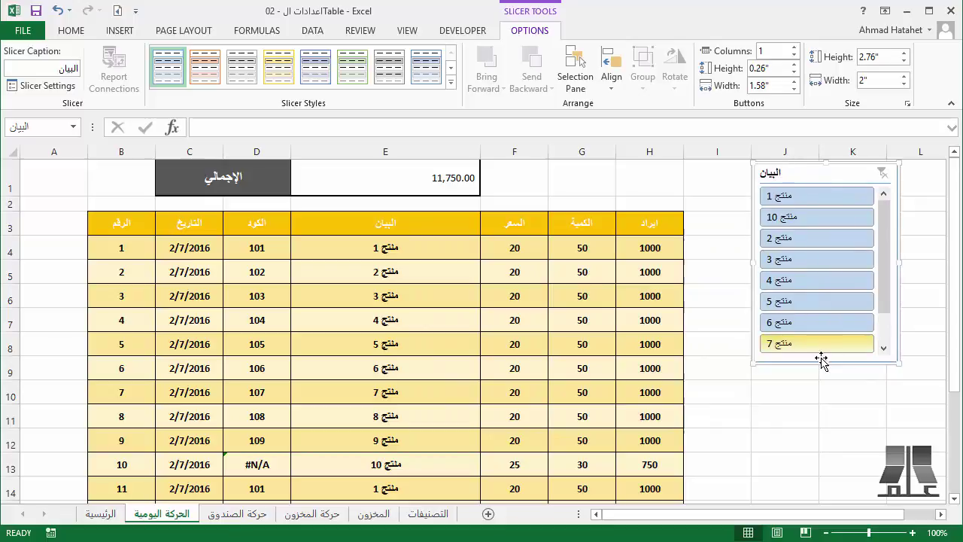
pyautogui.moveTo(826, 368); pyautogui.dragTo(828, 427)
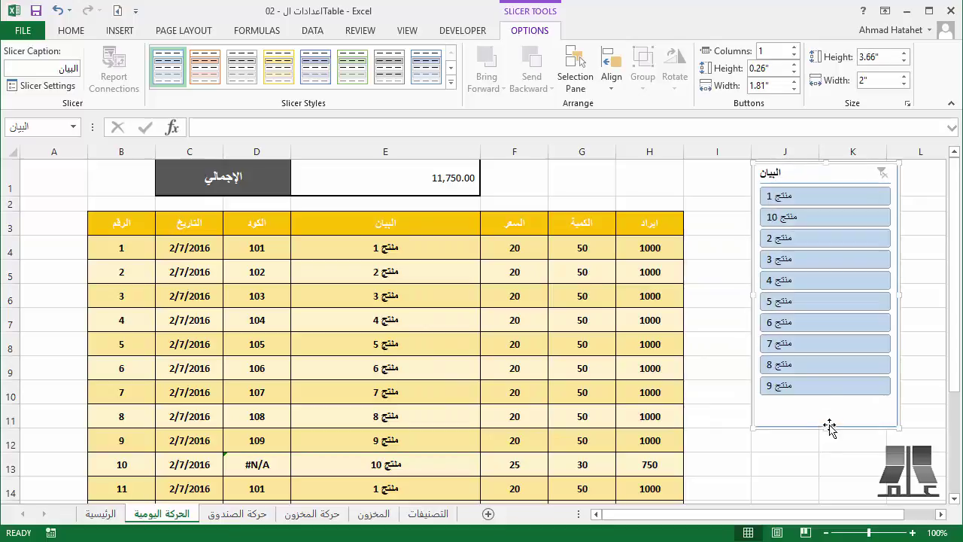
pyautogui.click(804, 196)
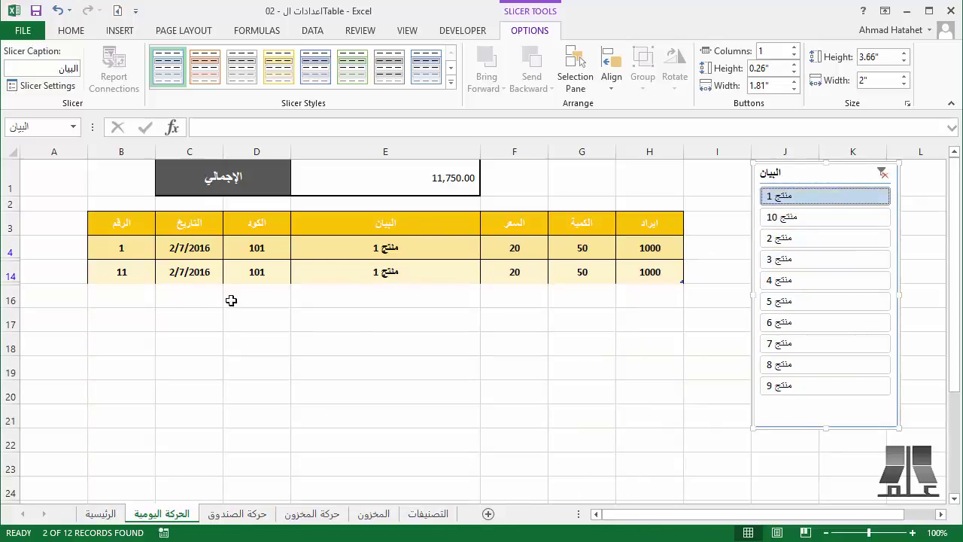
pyautogui.click(853, 261)
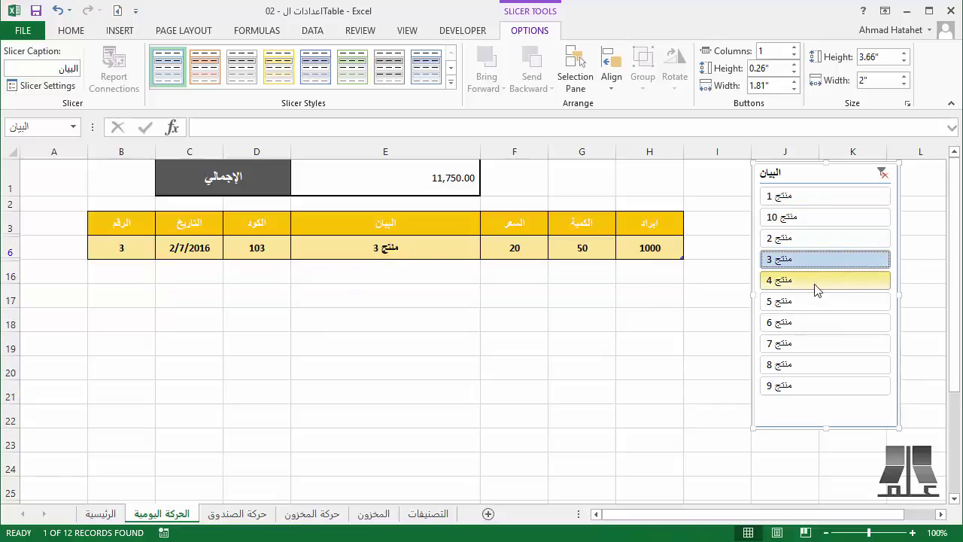
pyautogui.moveTo(818, 290); pyautogui.dragTo(817, 305)
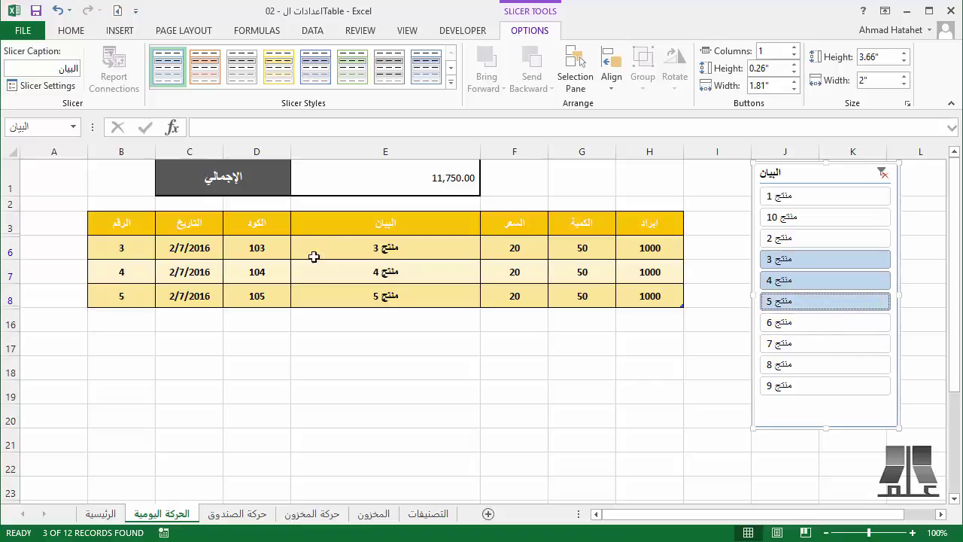
pyautogui.click(883, 174)
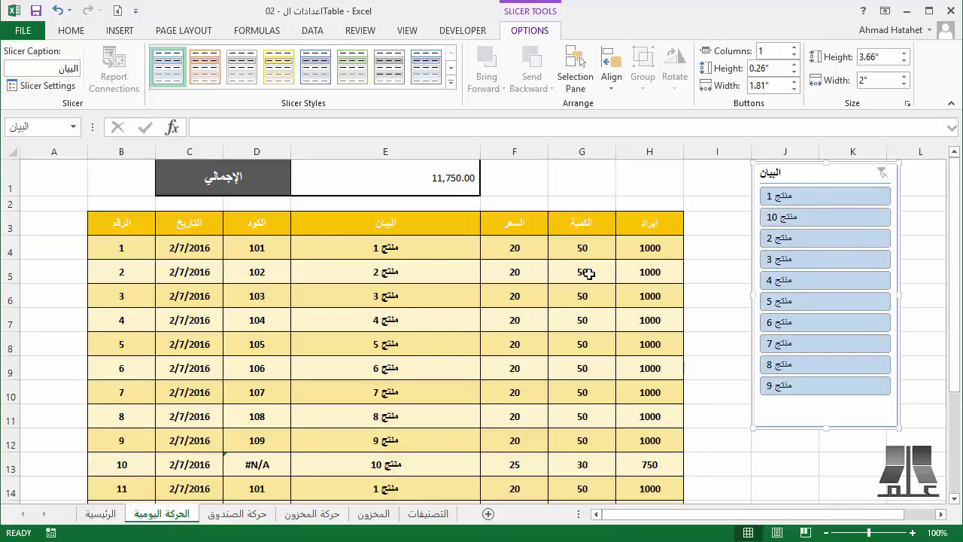
# Place the slicer beside the table, try 3 button columns, revert to 1, then delete it
pyautogui.moveTo(815, 173); pyautogui.dragTo(748, 220)
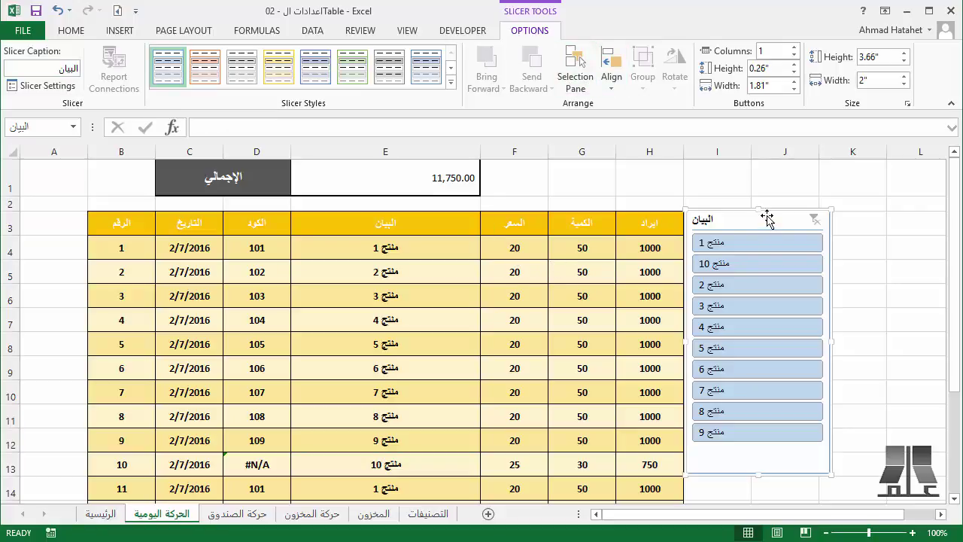
pyautogui.click(794, 47)
pyautogui.click(794, 47)
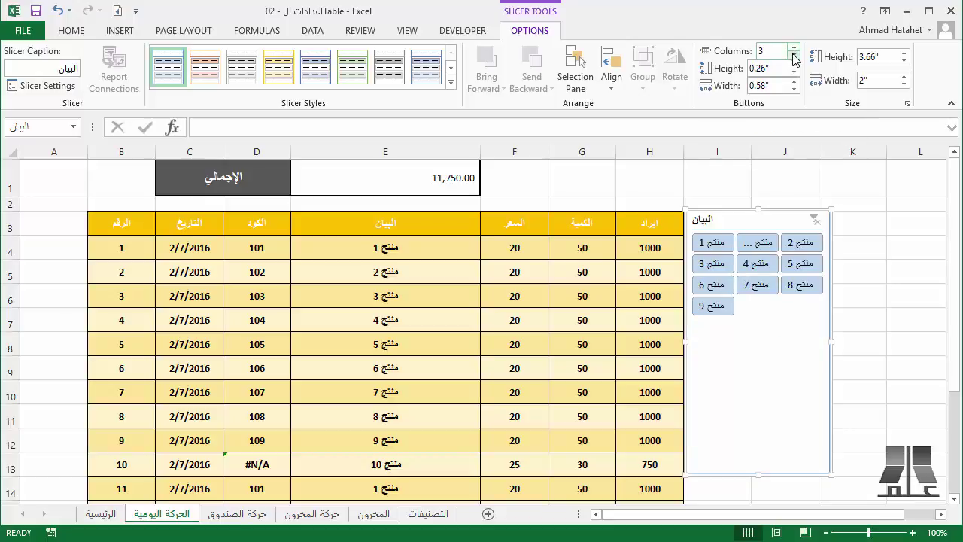
pyautogui.click(794, 56)
pyautogui.click(794, 56)
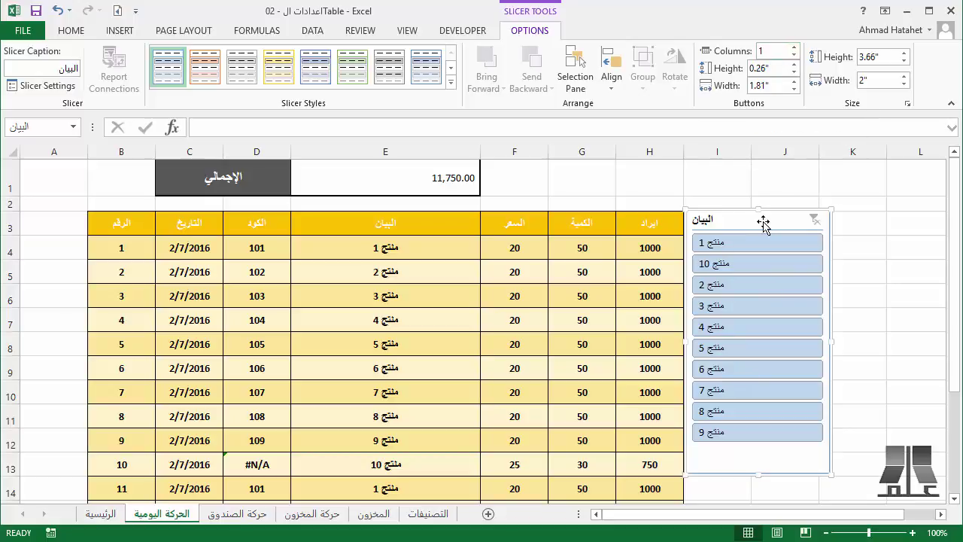
pyautogui.press('Delete')
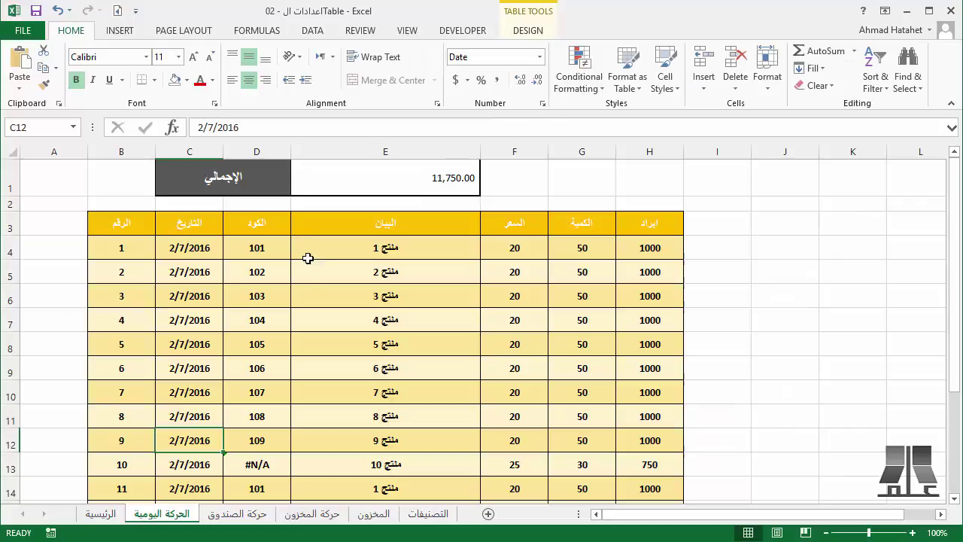
# Select a cell in Table2, show its design options, and select cell D4
pyautogui.click(310, 280)
pyautogui.click(517, 32)
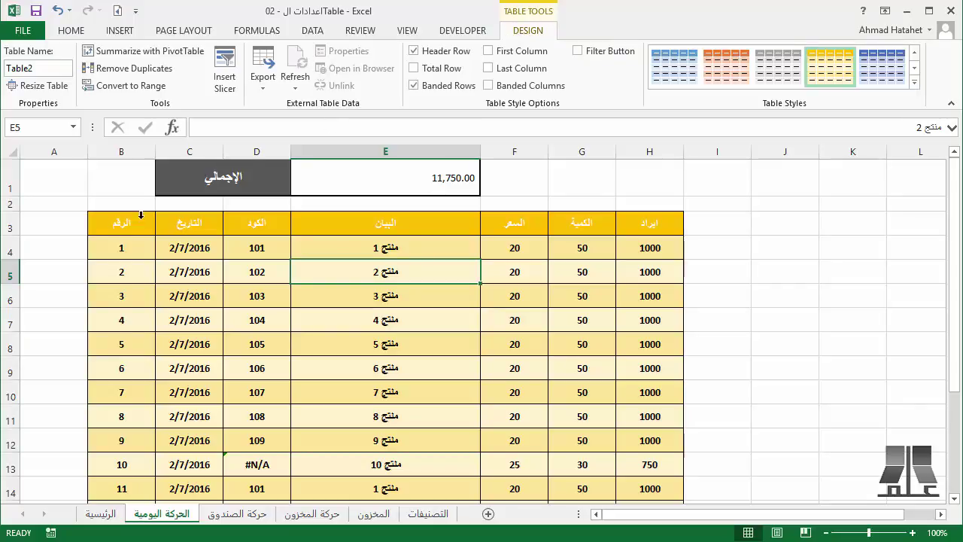
pyautogui.click(263, 252)
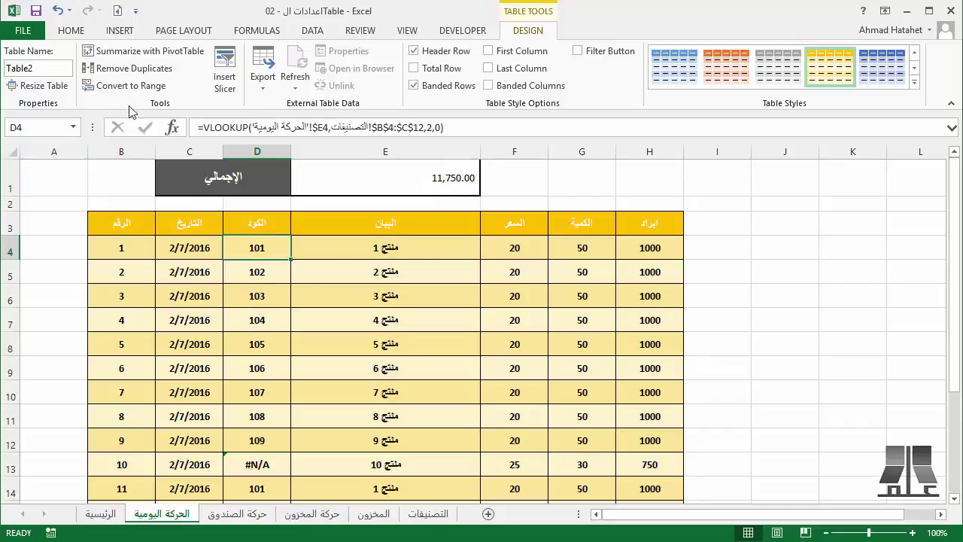
# Remove duplicate rows from Table2 checking only the الكود column
pyautogui.click(125, 69)
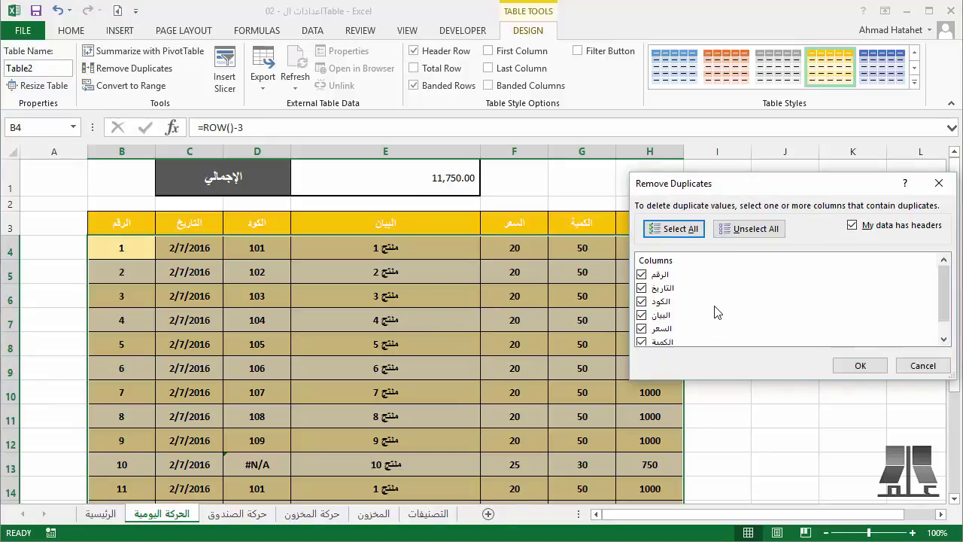
pyautogui.scroll(-1, 712, 313)
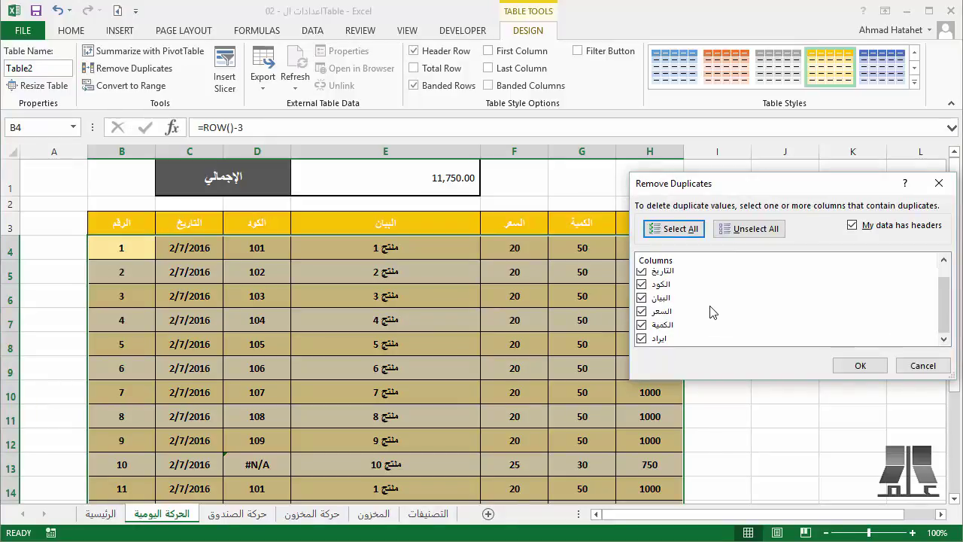
pyautogui.scroll(1, 713, 313)
pyautogui.click(749, 229)
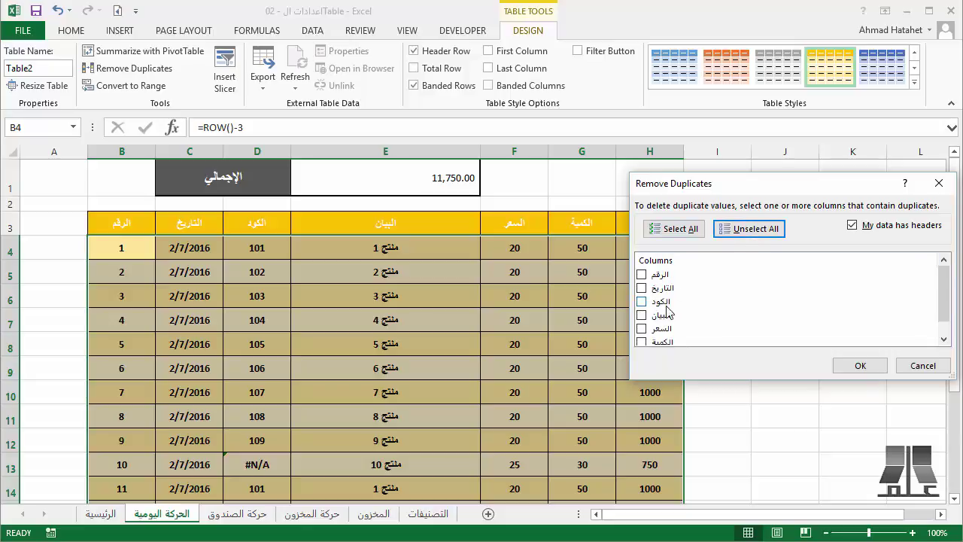
pyautogui.click(644, 310)
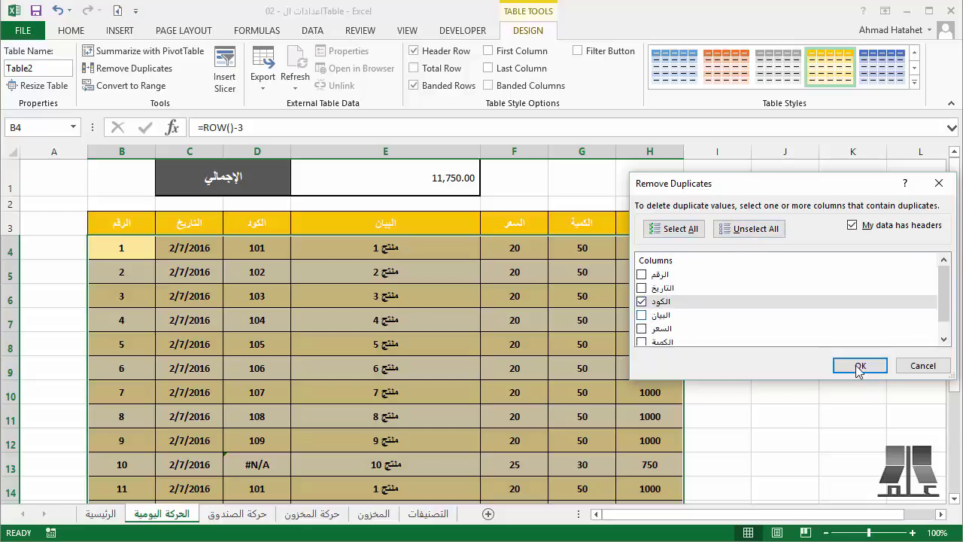
pyautogui.click(860, 366)
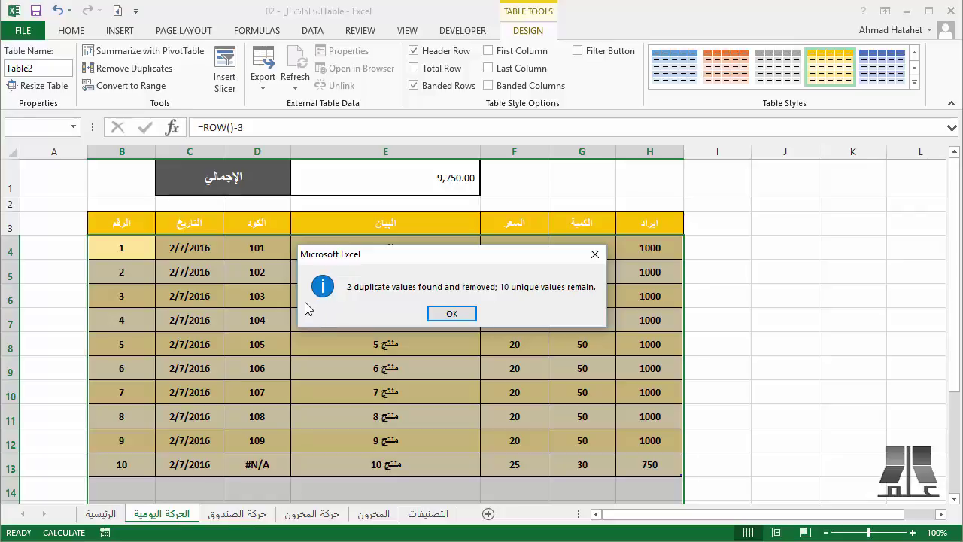
pyautogui.click(451, 314)
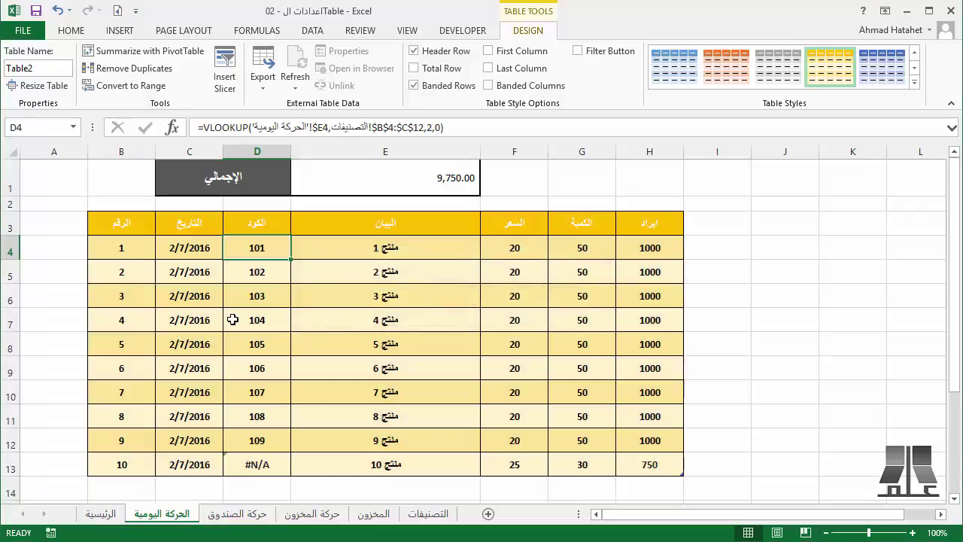